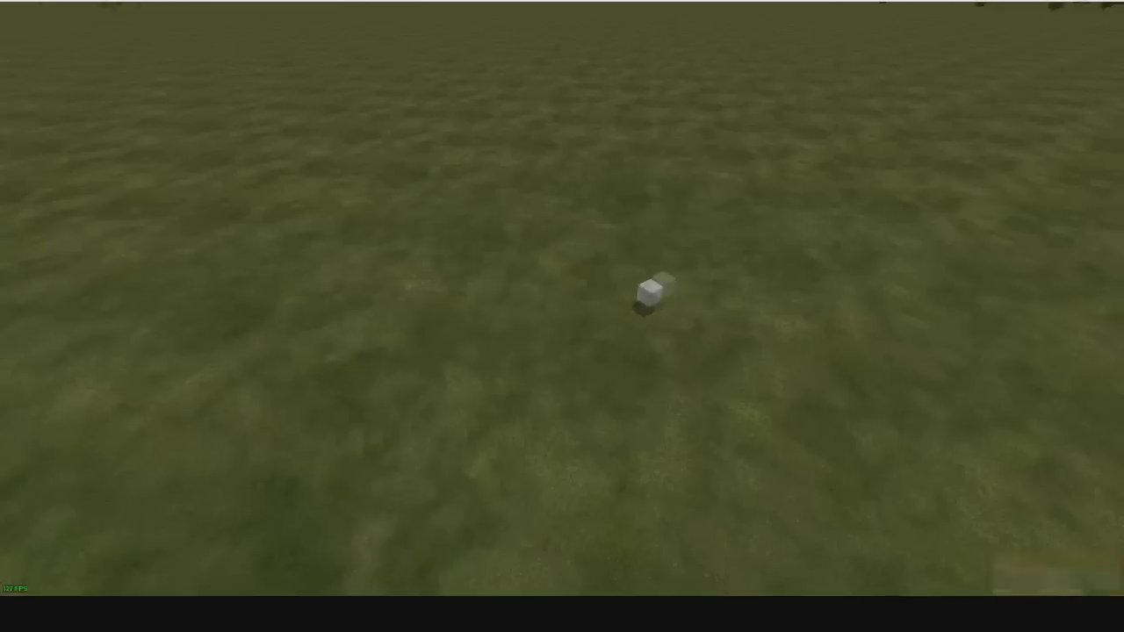
- Zoom the NoLimits 2 view in on the white cube moving above the grass
{"action": "scroll", "coordinate": [562, 316], "scroll_direction": "up", "scroll_amount": 5}
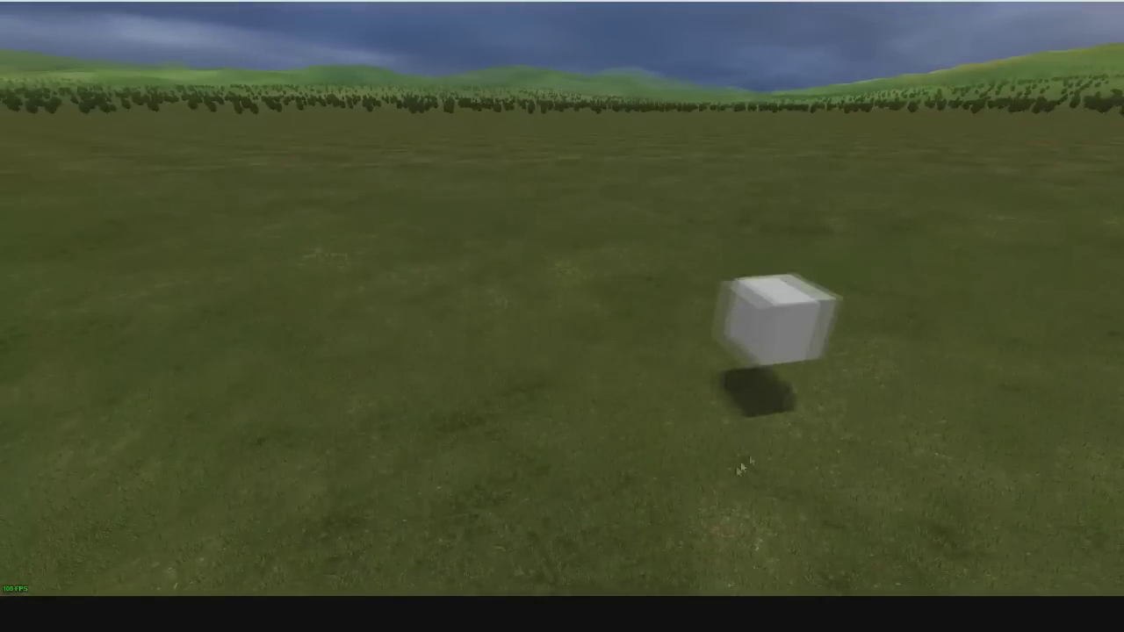
{"action": "key", "text": "Escape"}
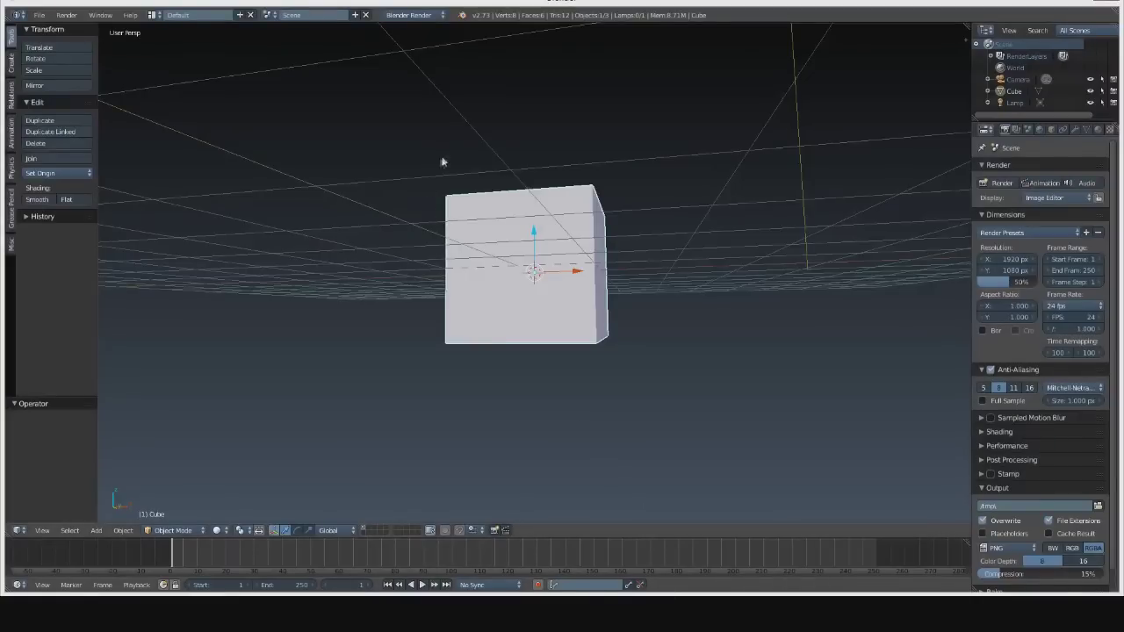
{"action": "middle_click_drag", "start_coordinate": [443, 161], "coordinate": [418, 223]}
{"action": "scroll", "coordinate": [418, 222], "scroll_direction": "down", "scroll_amount": 5}
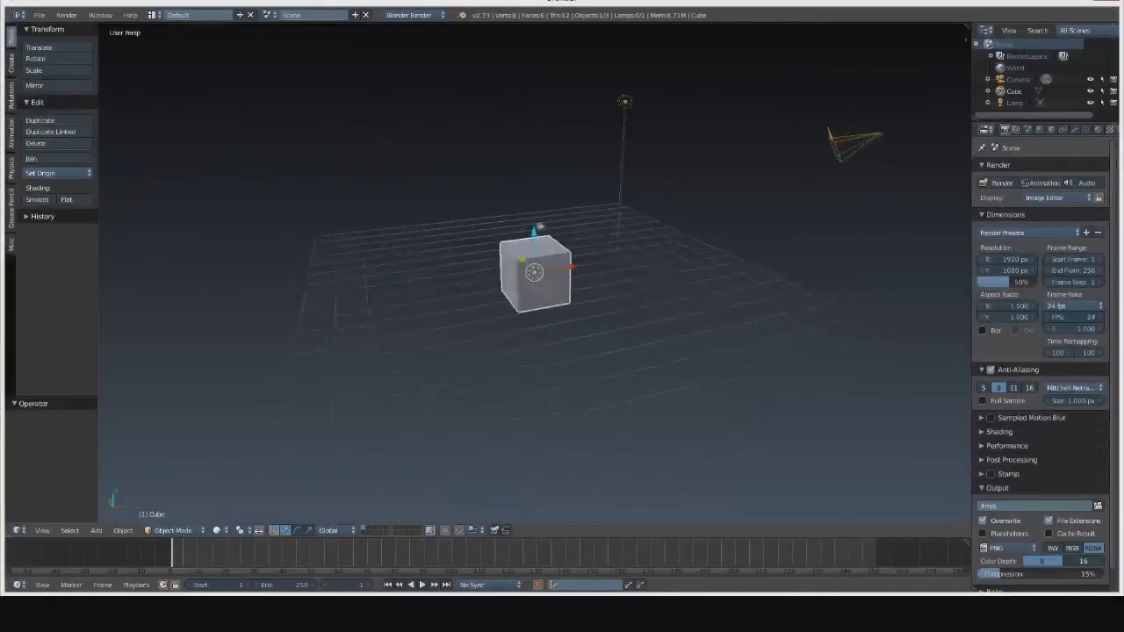
{"action": "middle_click_drag", "start_coordinate": [539, 225], "coordinate": [623, 301]}
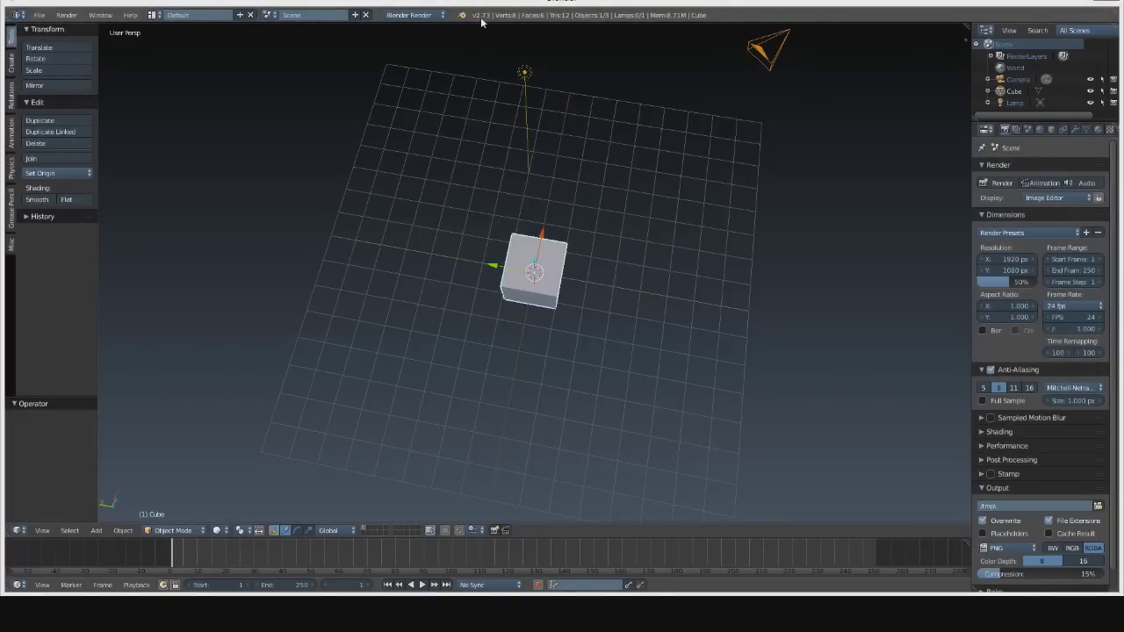
{"action": "middle_click_drag", "start_coordinate": [492, 193], "coordinate": [627, 245]}
{"action": "scroll", "coordinate": [544, 261], "scroll_direction": "up", "scroll_amount": 2}
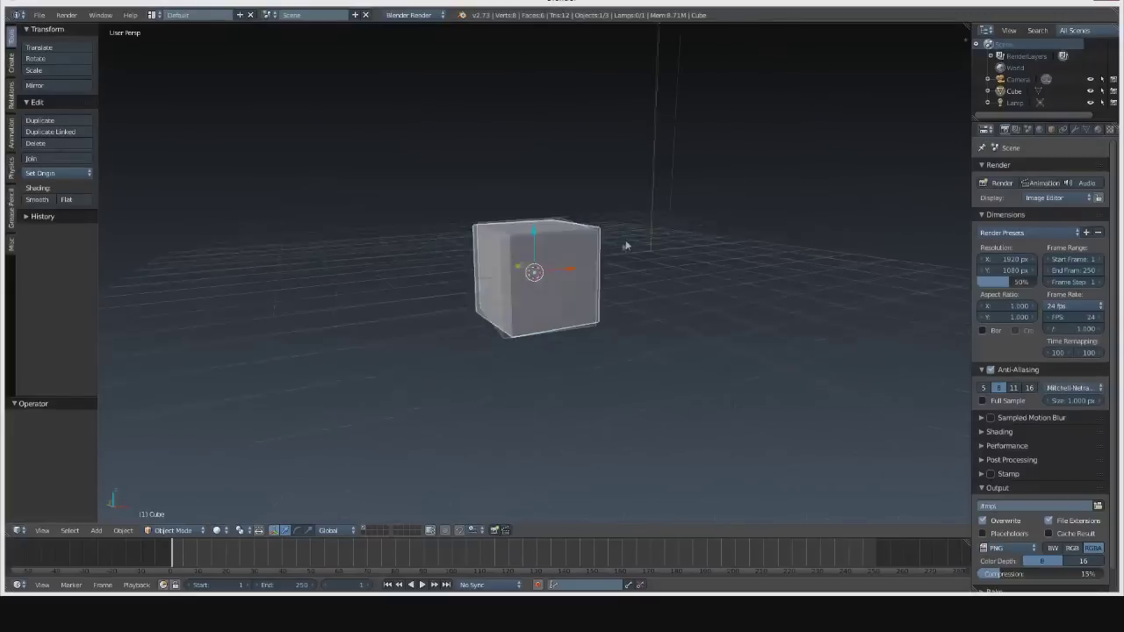
{"action": "middle_click_drag", "start_coordinate": [387, 349], "coordinate": [484, 206]}
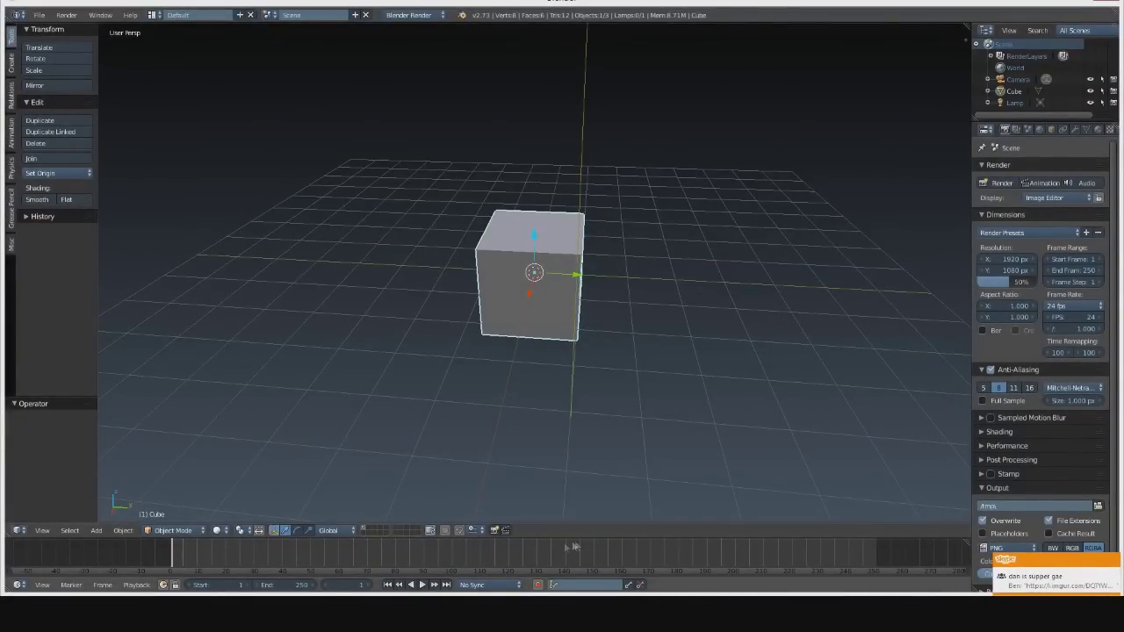
{"action": "middle_click_drag", "start_coordinate": [521, 344], "coordinate": [609, 343]}
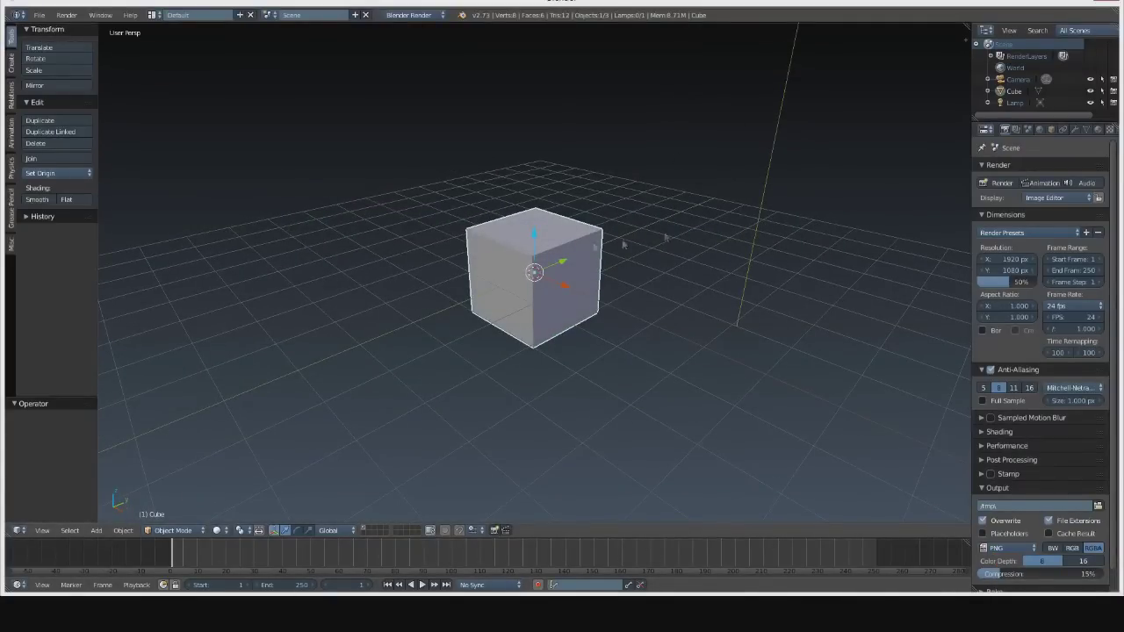
{"action": "middle_click_drag", "start_coordinate": [200, 217], "coordinate": [493, 358]}
{"action": "middle_click_drag", "start_coordinate": [306, 425], "coordinate": [476, 333]}
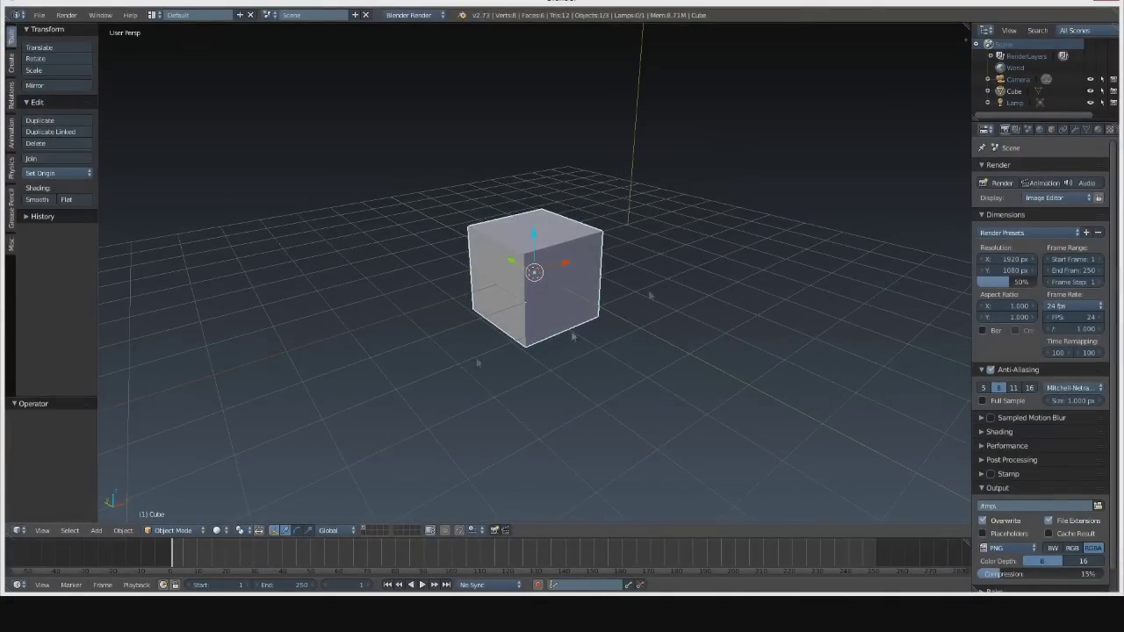
{"action": "middle_click_drag", "start_coordinate": [446, 267], "coordinate": [546, 343]}
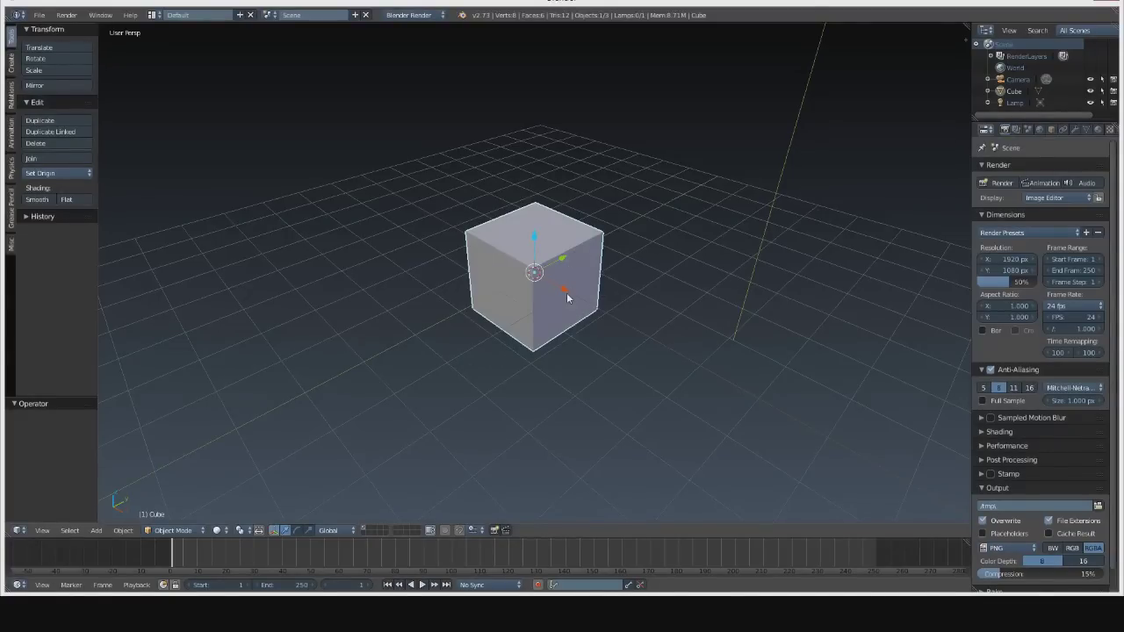
{"action": "middle_click_drag", "start_coordinate": [554, 306], "coordinate": [518, 369]}
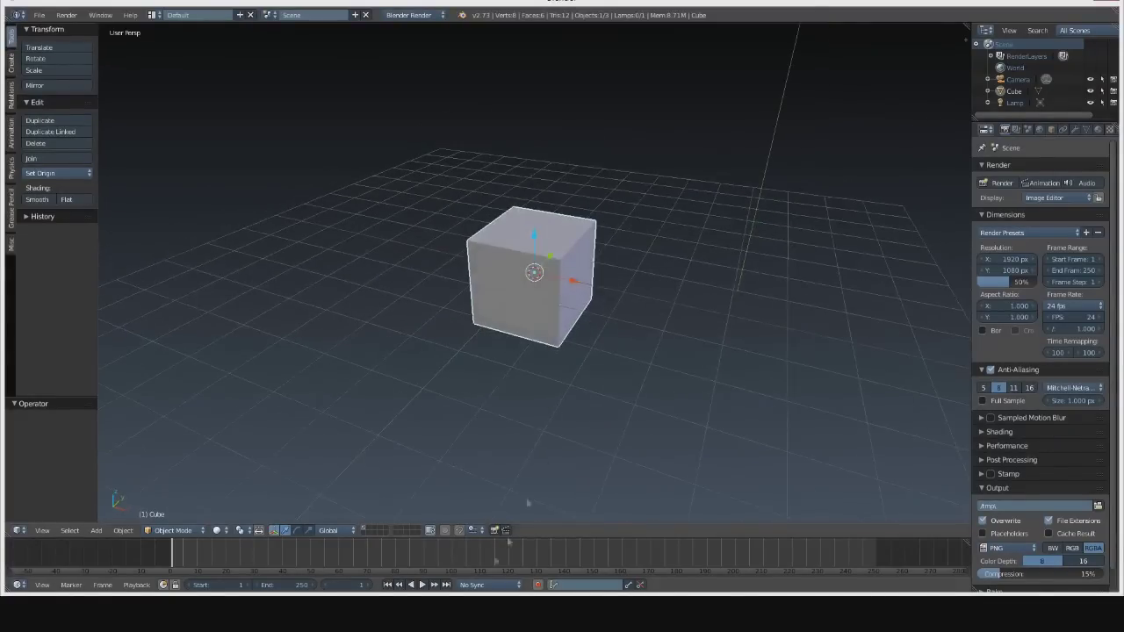
- Choose the LocRotScale keying set and insert a keyframe for the cube at frame 1
{"action": "left_click", "coordinate": [554, 586]}
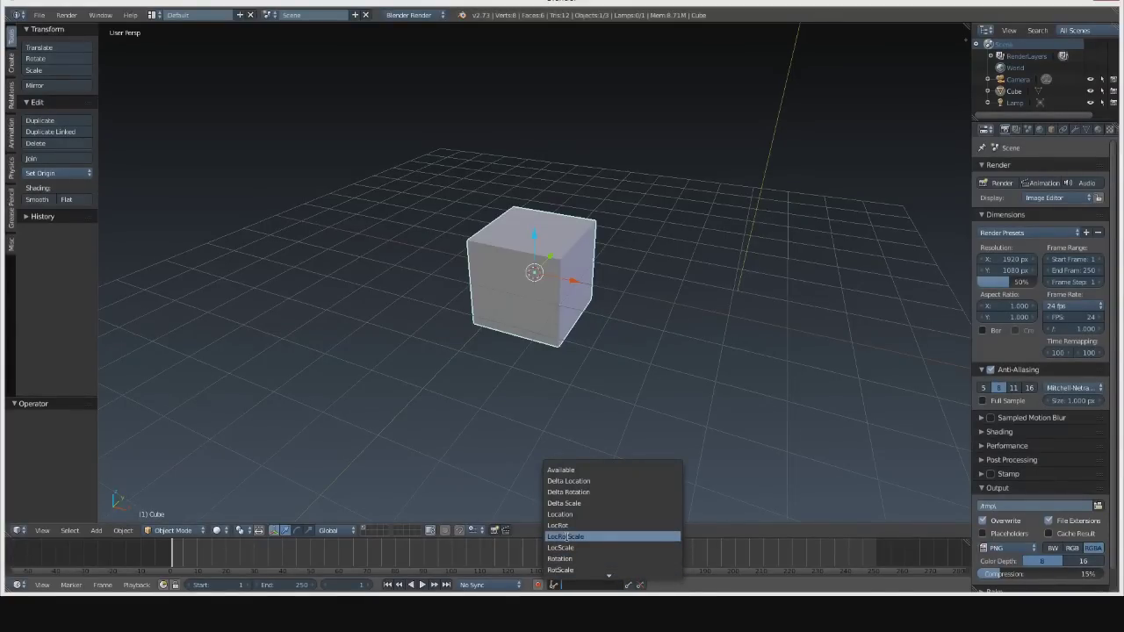
{"action": "left_click", "coordinate": [576, 536]}
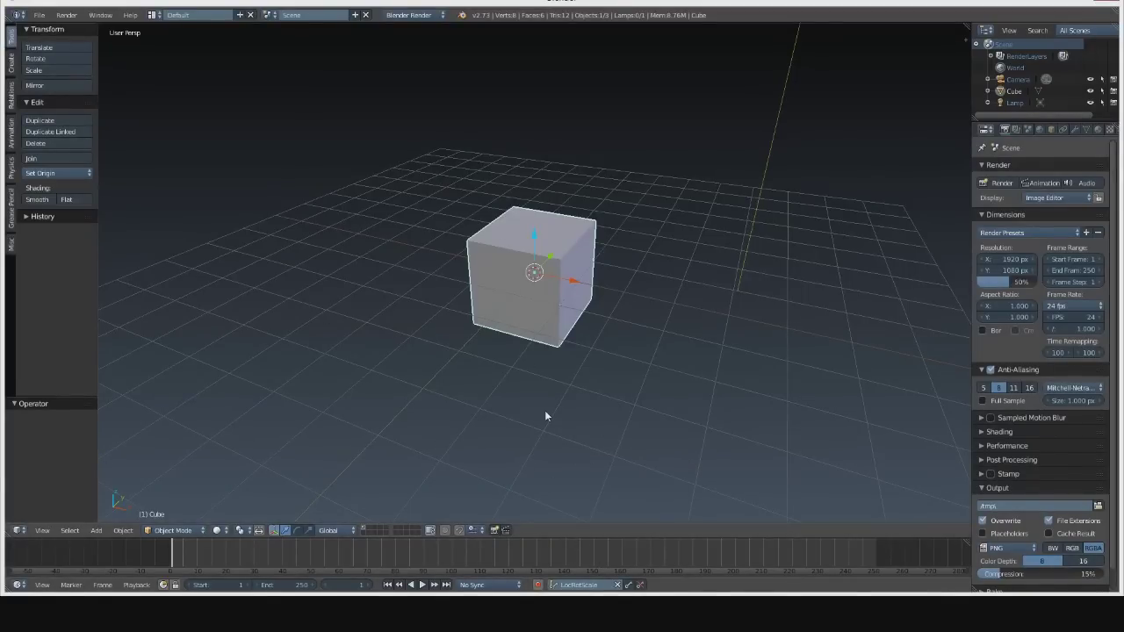
{"action": "middle_click_drag", "start_coordinate": [606, 279], "coordinate": [624, 450]}
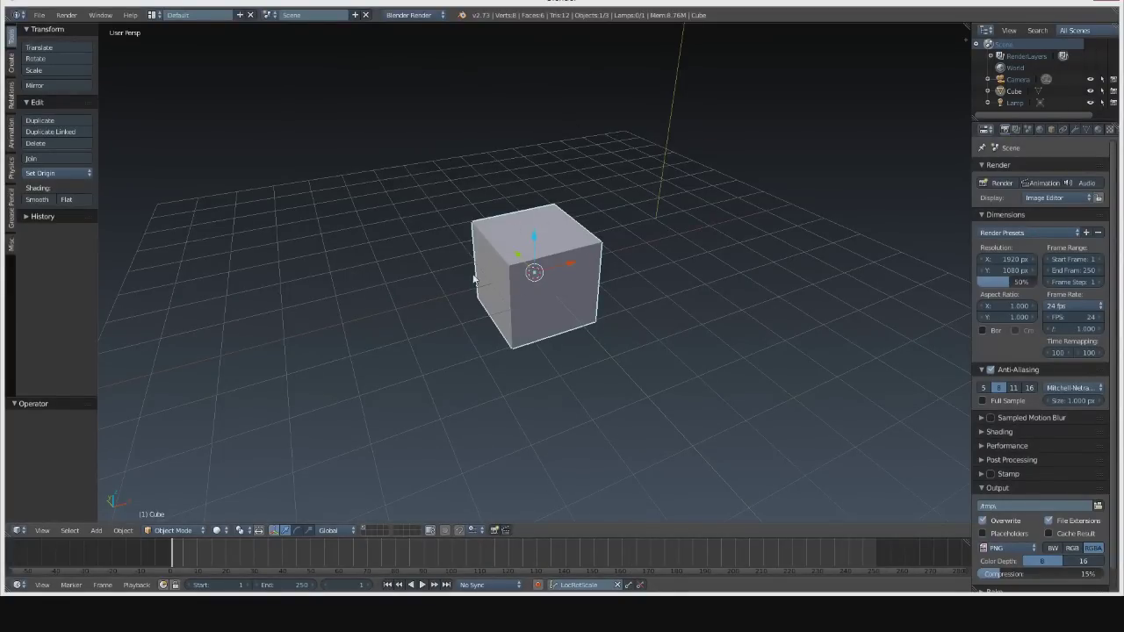
{"action": "middle_click_drag", "start_coordinate": [511, 264], "coordinate": [465, 221]}
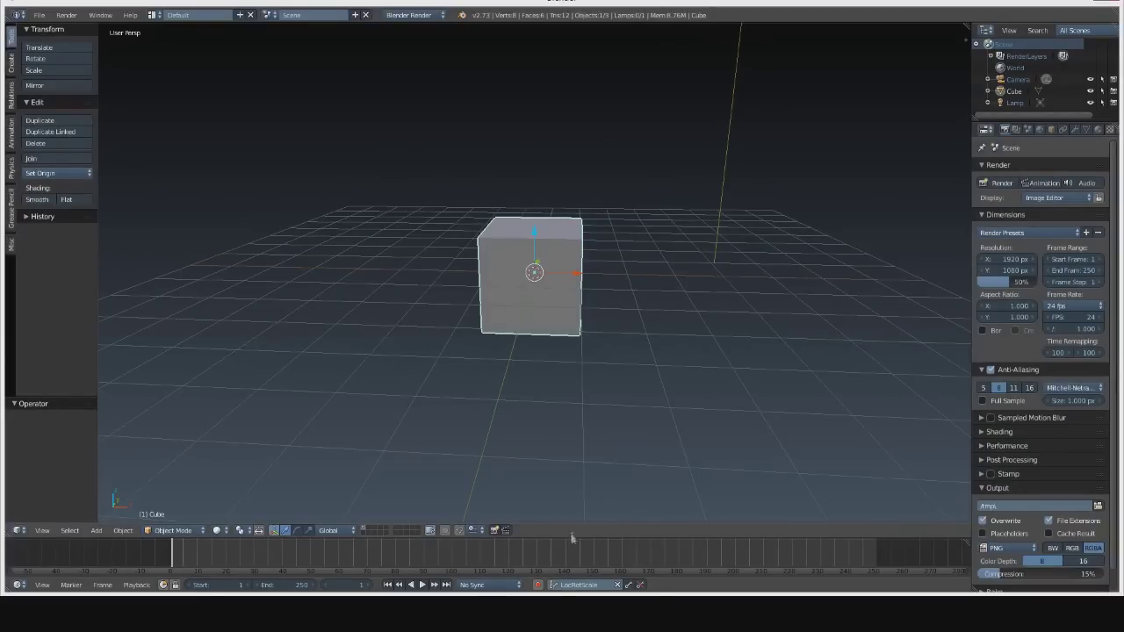
{"action": "left_click", "coordinate": [629, 586]}
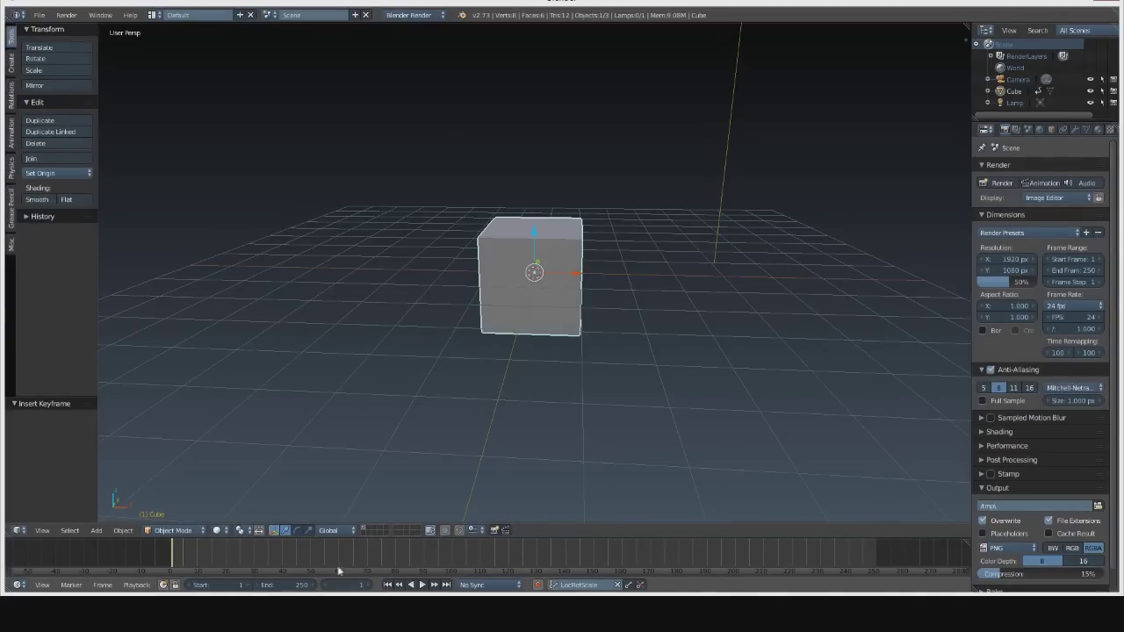
- Set the animation end frame to 180 and a Custom frame rate of 120 fps
{"action": "left_click", "coordinate": [285, 585]}
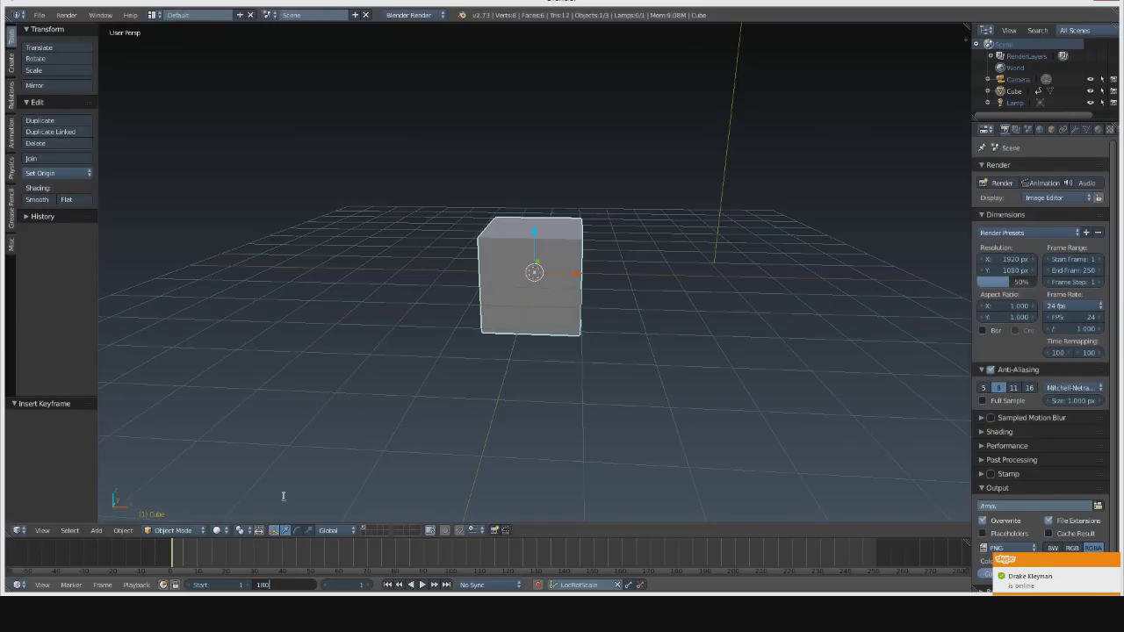
{"action": "key", "text": "Return"}
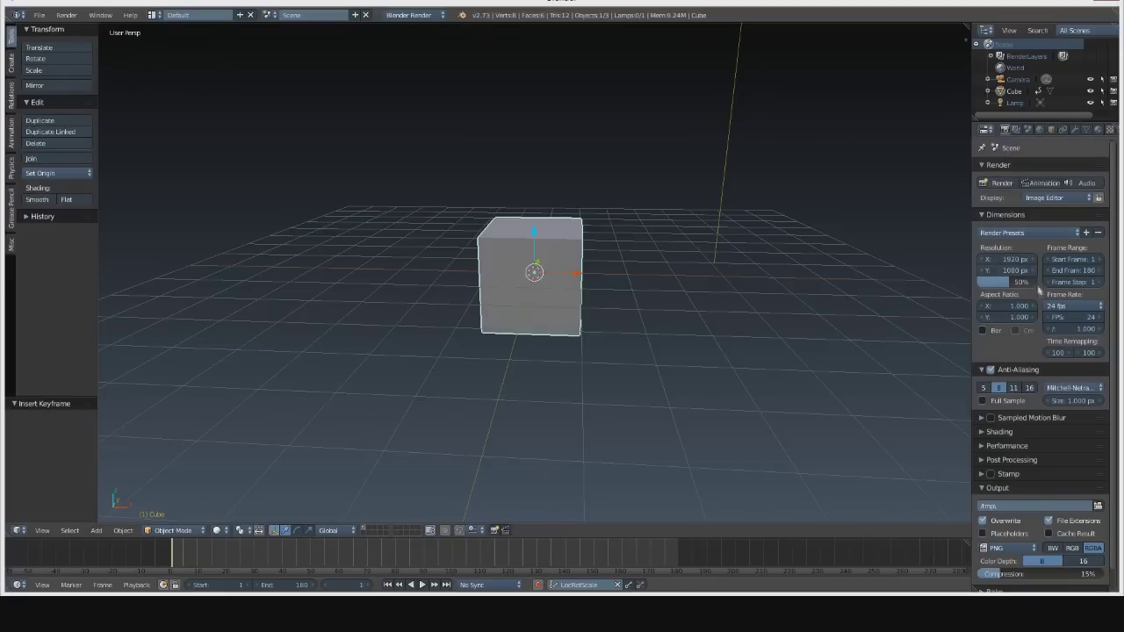
{"action": "left_click", "coordinate": [1057, 307]}
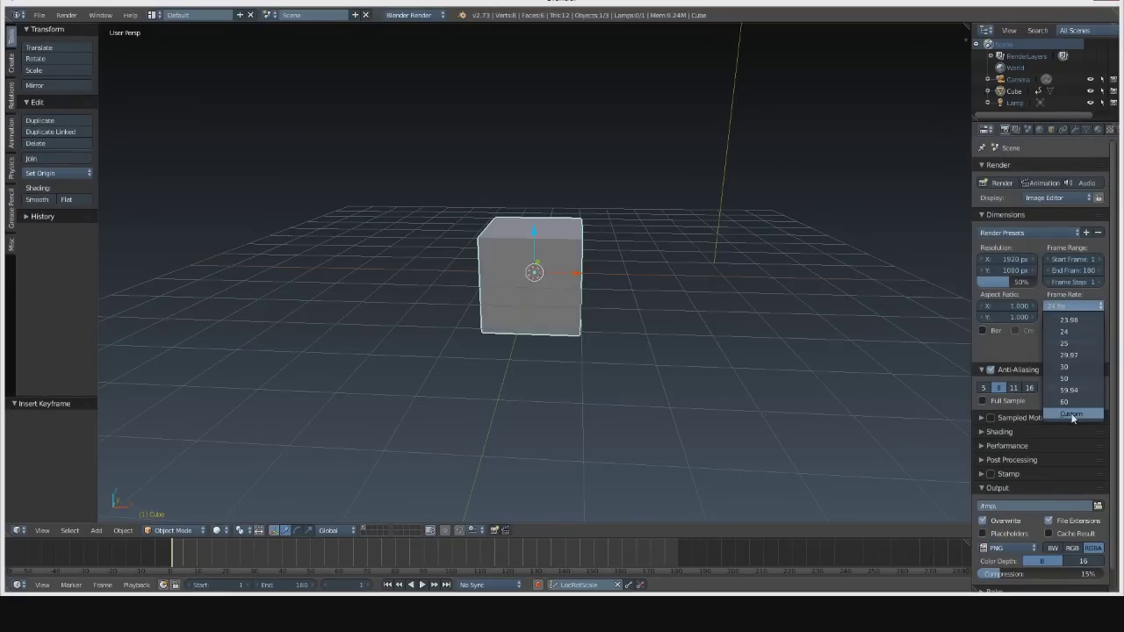
{"action": "left_click", "coordinate": [1071, 416]}
{"action": "left_click", "coordinate": [1071, 315]}
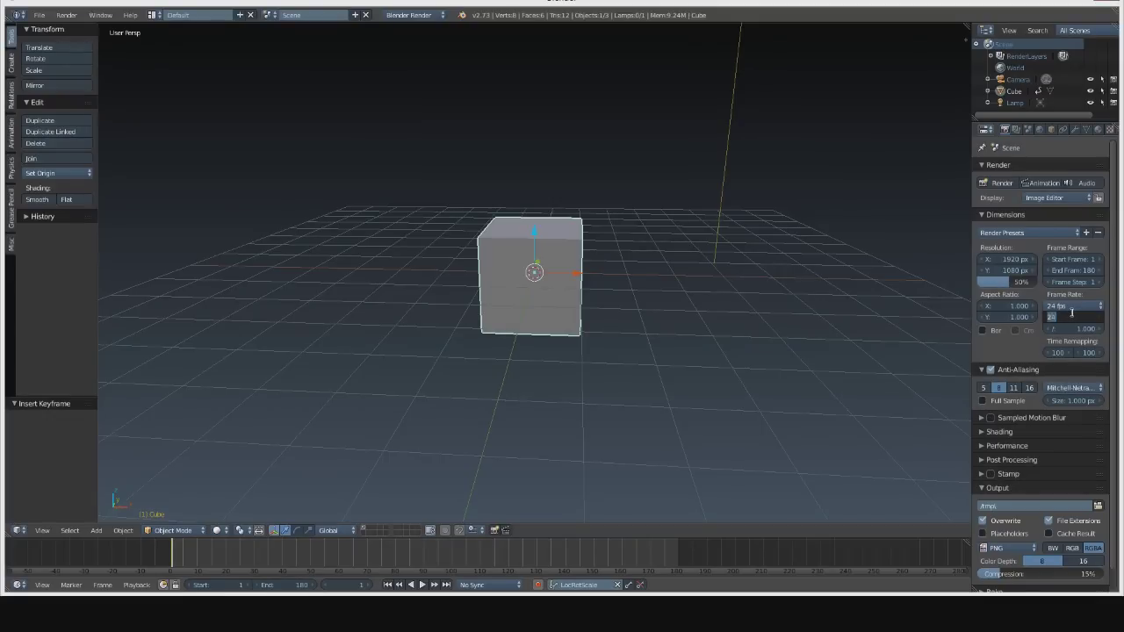
{"action": "key", "text": "Return"}
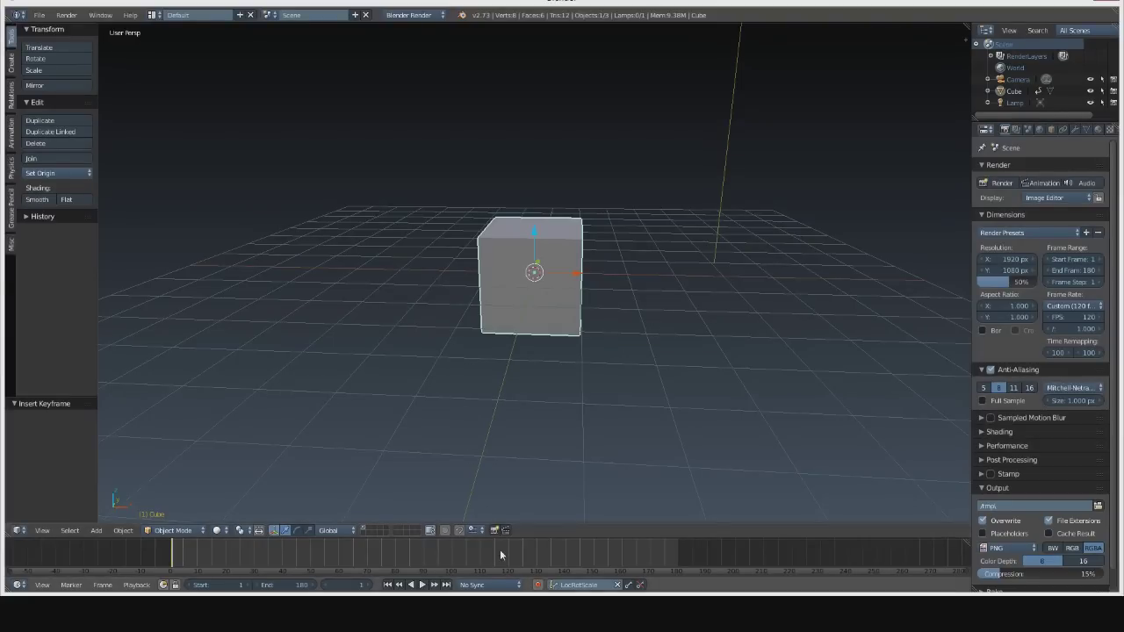
- At frame 60, move the cube sideways and up, tilt it, and keyframe the pose
{"action": "left_click", "coordinate": [337, 560]}
{"action": "middle_click_drag", "start_coordinate": [394, 407], "coordinate": [471, 375]}
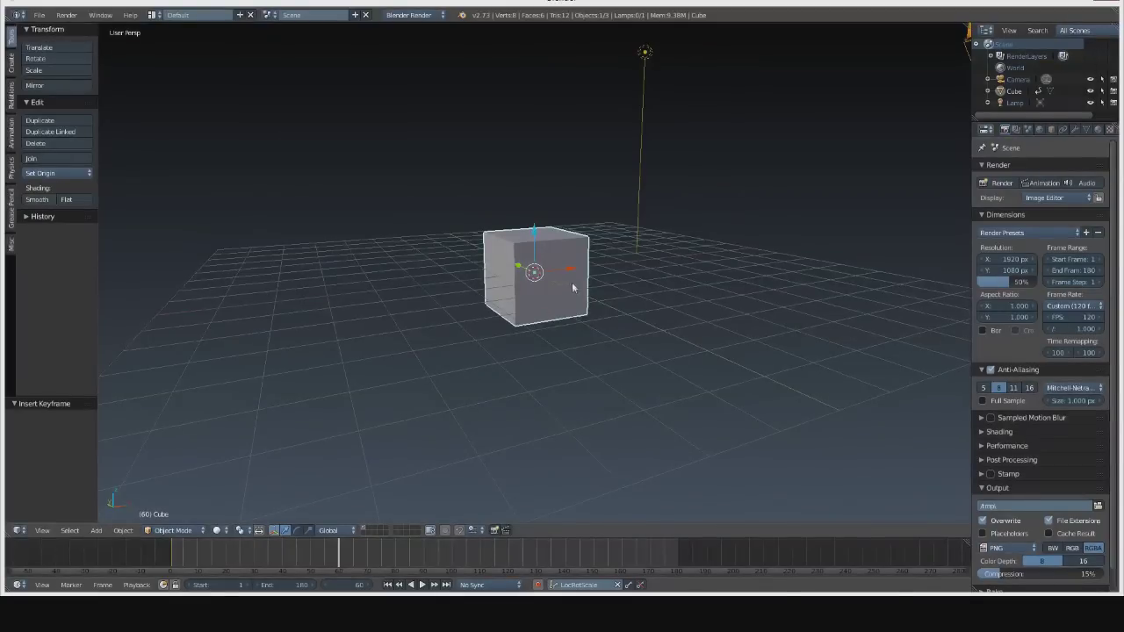
{"action": "left_click_drag", "start_coordinate": [570, 268], "coordinate": [767, 111]}
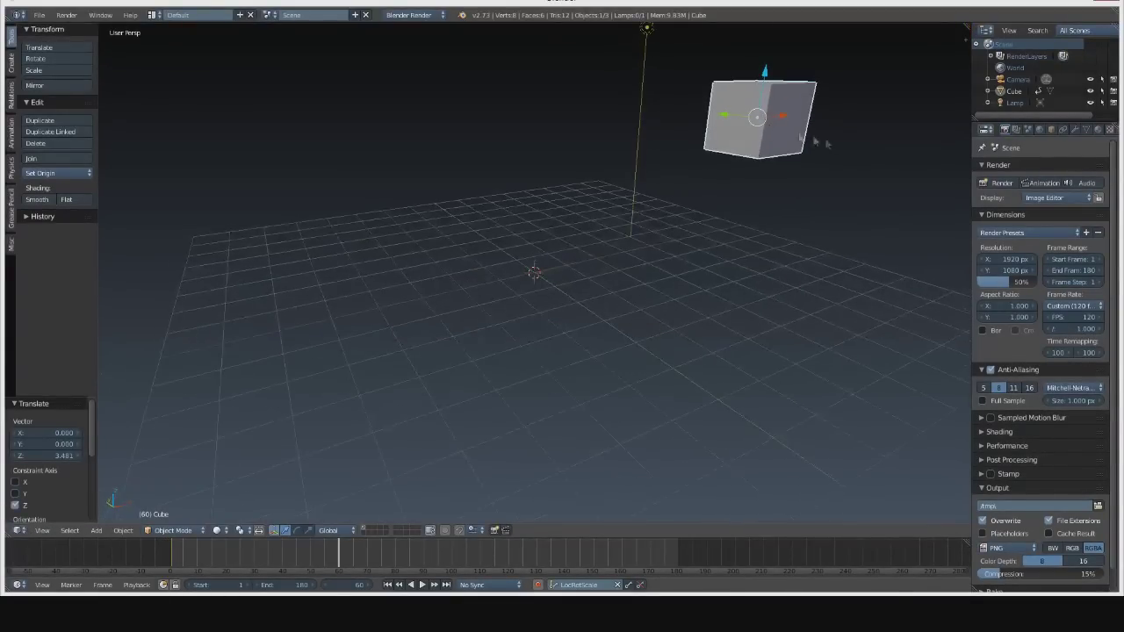
{"action": "key", "text": "r"}
{"action": "left_click", "coordinate": [819, 244]}
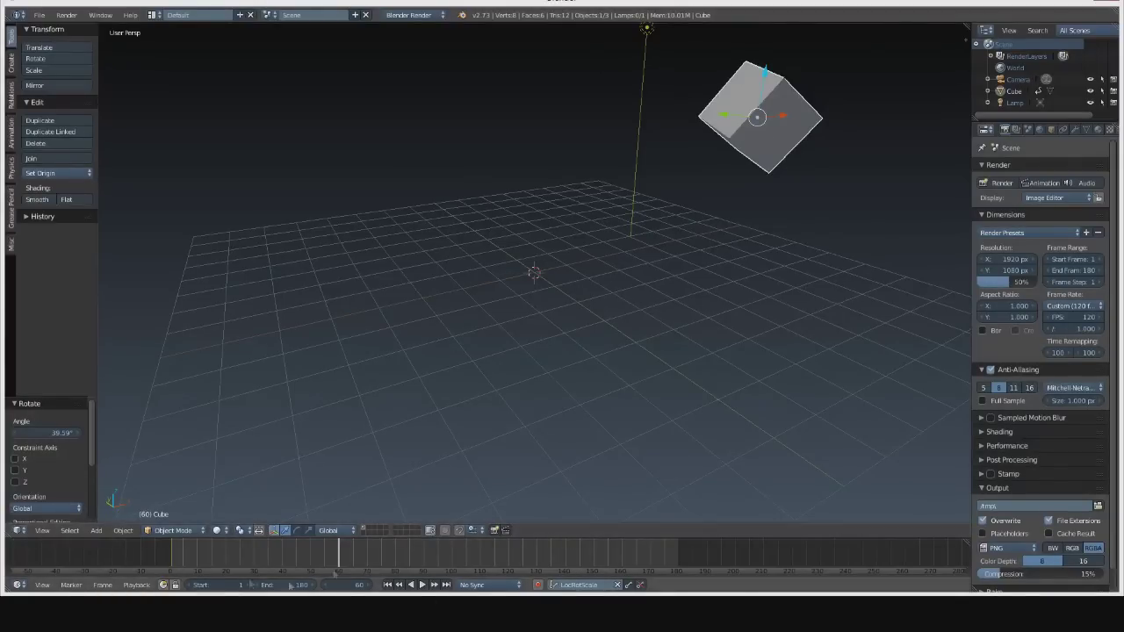
{"action": "left_click", "coordinate": [632, 585]}
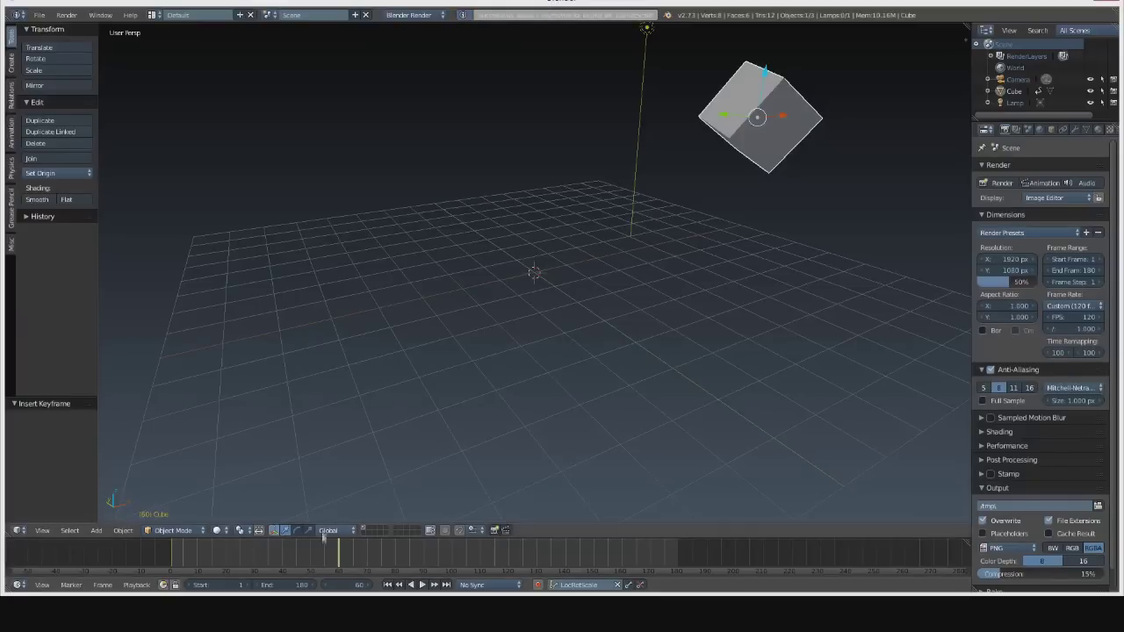
{"action": "mouse_move", "coordinate": [338, 555]}
{"action": "left_mouse_down"}
{"action": "mouse_move", "coordinate": [214, 551]}
{"action": "mouse_move", "coordinate": [351, 551]}
{"action": "mouse_move", "coordinate": [234, 552]}
{"action": "mouse_move", "coordinate": [351, 551]}
{"action": "mouse_move", "coordinate": [281, 551]}
{"action": "mouse_move", "coordinate": [335, 560]}
{"action": "left_mouse_up"}
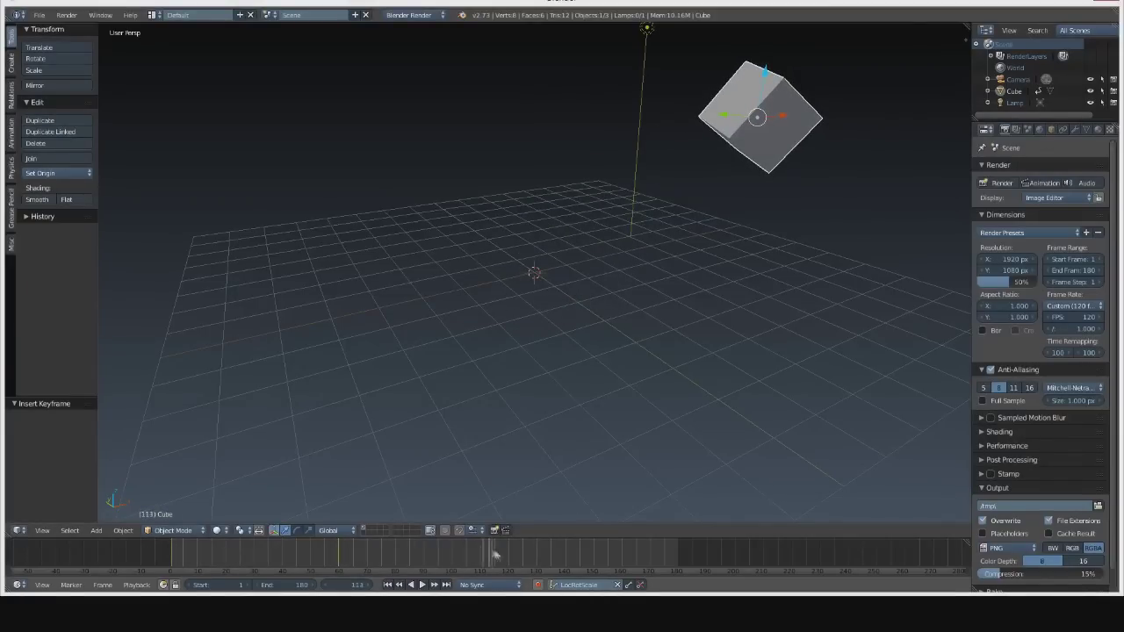
- At frame 120, move the cube upper left, scale it to 1.699, rotate and keyframe it
{"action": "middle_click_drag", "start_coordinate": [571, 395], "coordinate": [599, 339]}
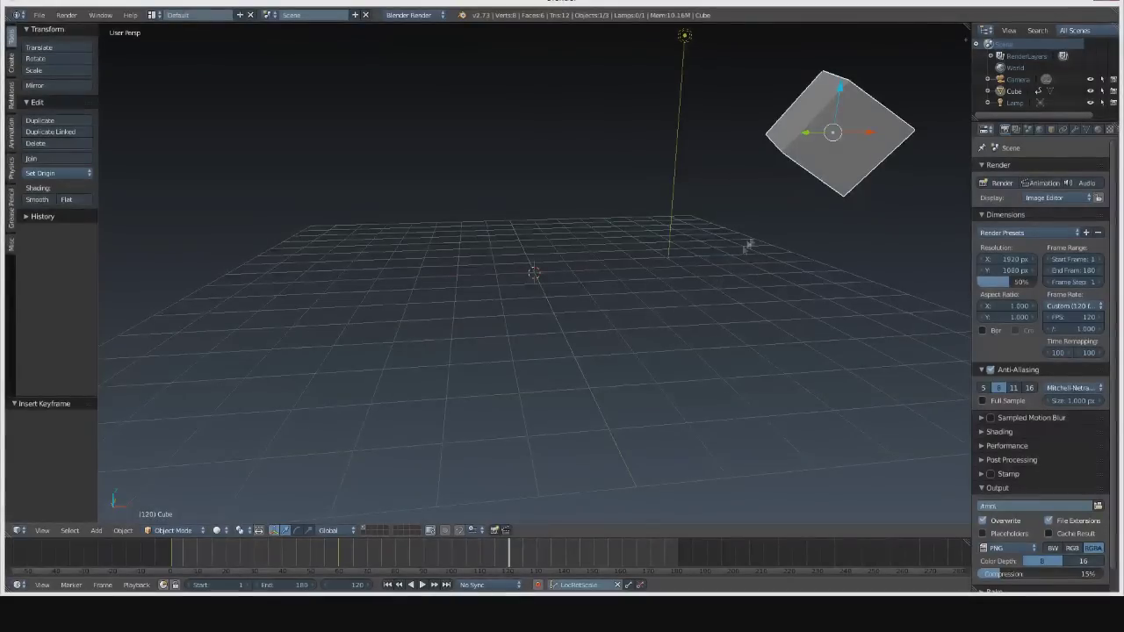
{"action": "key", "text": "g"}
{"action": "left_click", "coordinate": [212, 254]}
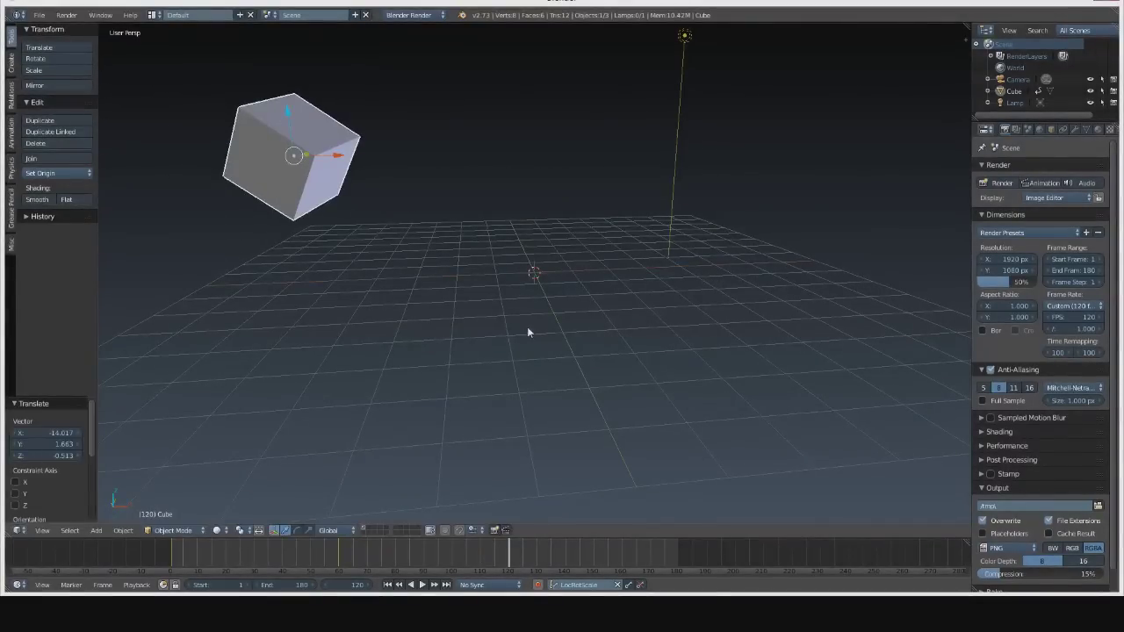
{"action": "key", "text": "s"}
{"action": "left_click", "coordinate": [722, 369]}
{"action": "key", "text": "r"}
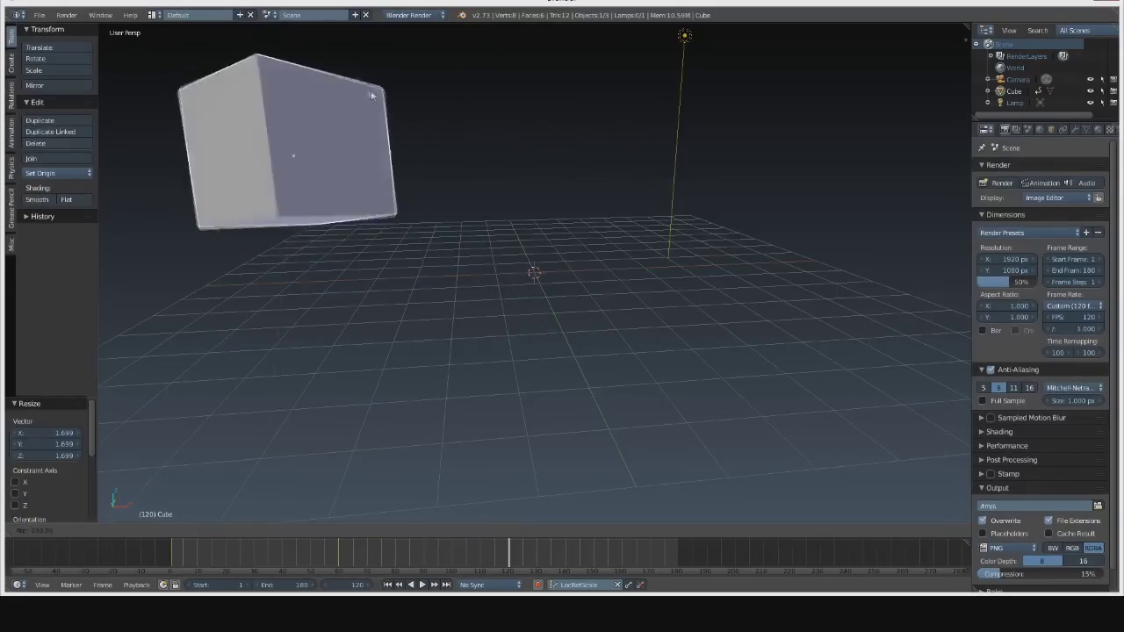
{"action": "left_click", "coordinate": [365, 290]}
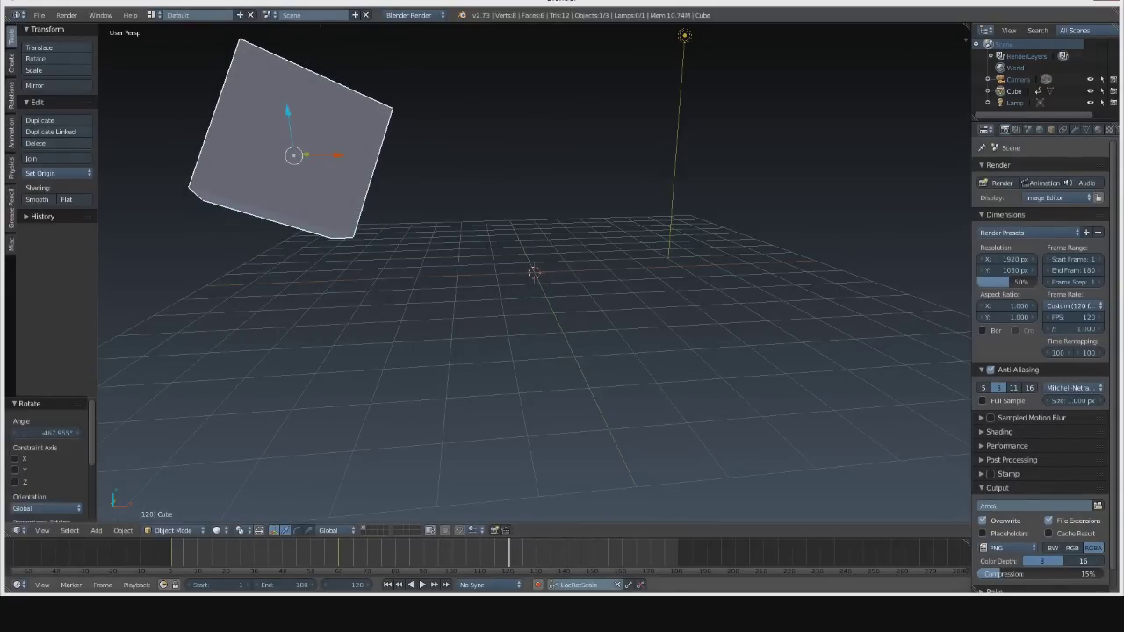
{"action": "left_click", "coordinate": [633, 587]}
{"action": "mouse_move", "coordinate": [508, 557]}
{"action": "left_mouse_down"}
{"action": "mouse_move", "coordinate": [284, 575]}
{"action": "mouse_move", "coordinate": [508, 566]}
{"action": "left_mouse_up"}
{"action": "left_click_drag", "start_coordinate": [686, 571], "coordinate": [679, 562]}
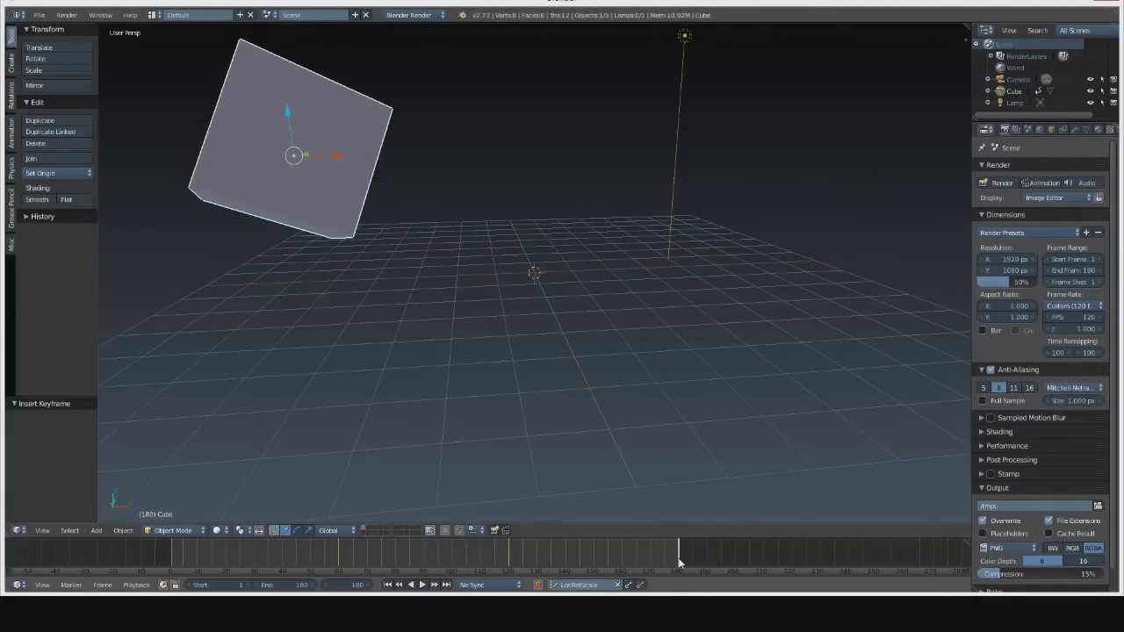
- Reset the cube's X, Y and Z location to 0 in the Object properties
{"action": "left_click", "coordinate": [1051, 129]}
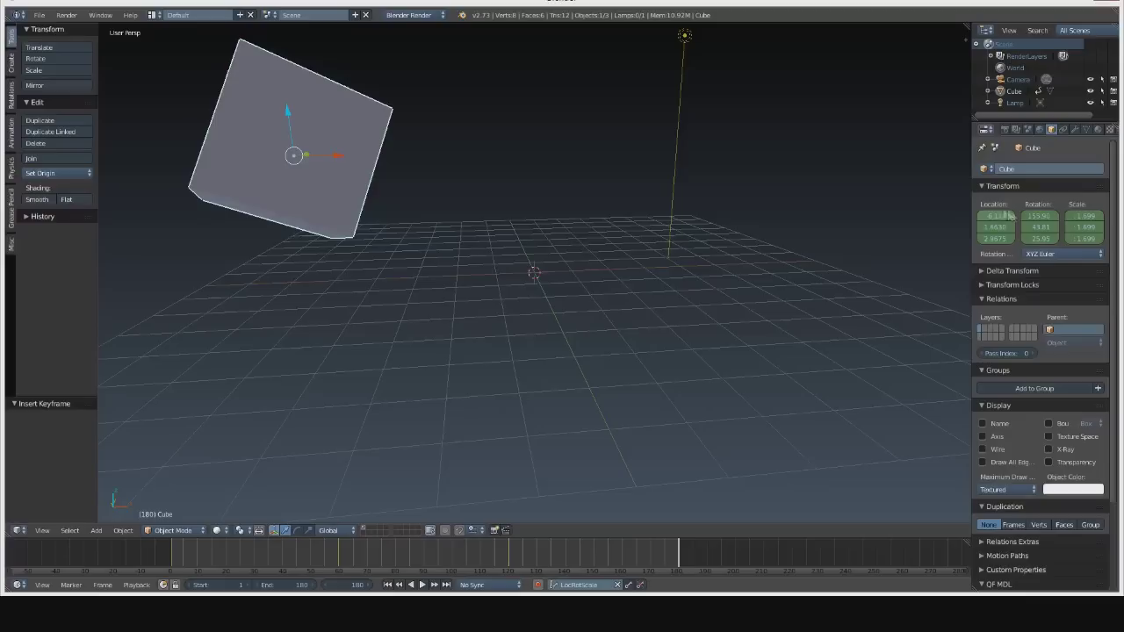
{"action": "key", "text": "BackSpace"}
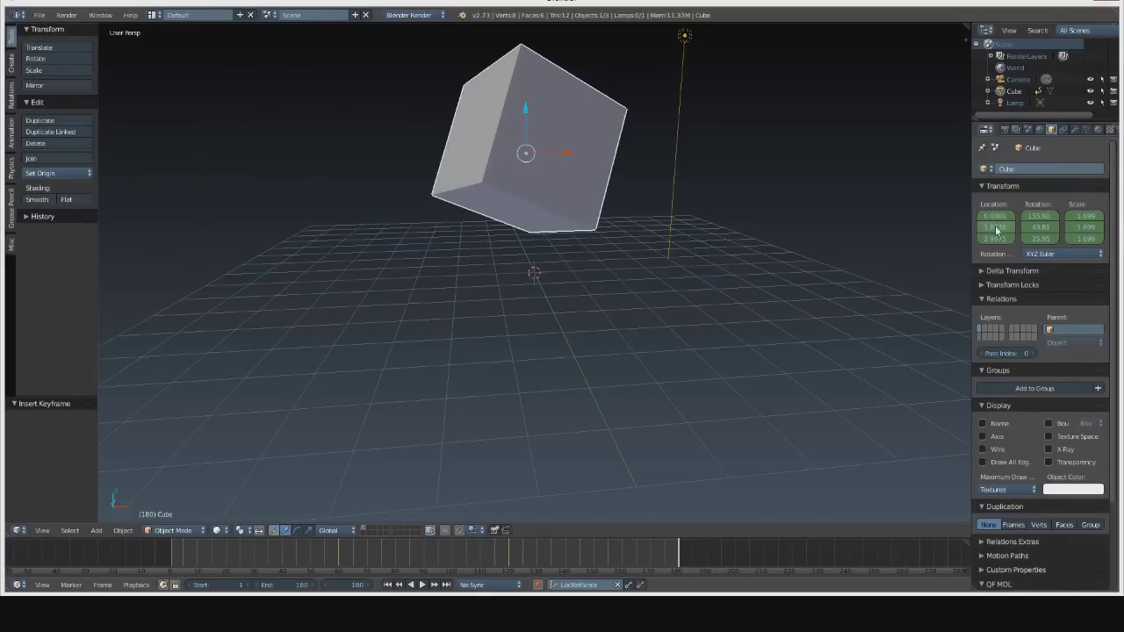
{"action": "left_click", "coordinate": [995, 228]}
{"action": "type", "text": "0"}
{"action": "key", "text": "Return"}
{"action": "key", "text": "Return"}
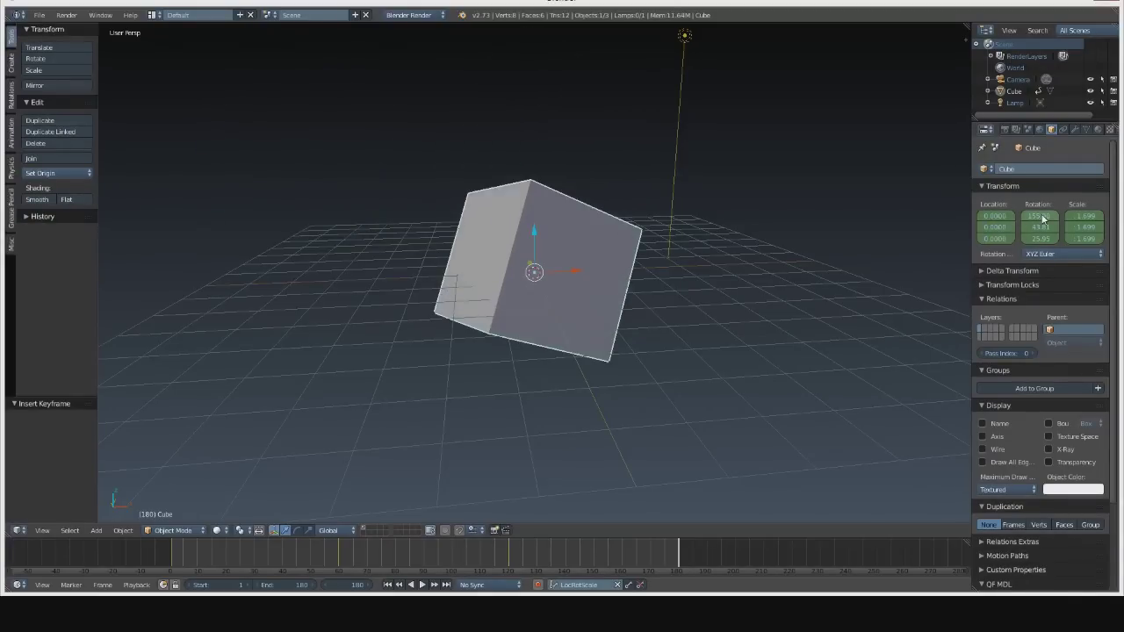
{"action": "key", "text": "BackSpace"}
- Zero the cube's rotation, set its scale to 1, and insert a LocRotScale keyframe at frame 180
{"action": "key", "text": "BackSpace"}
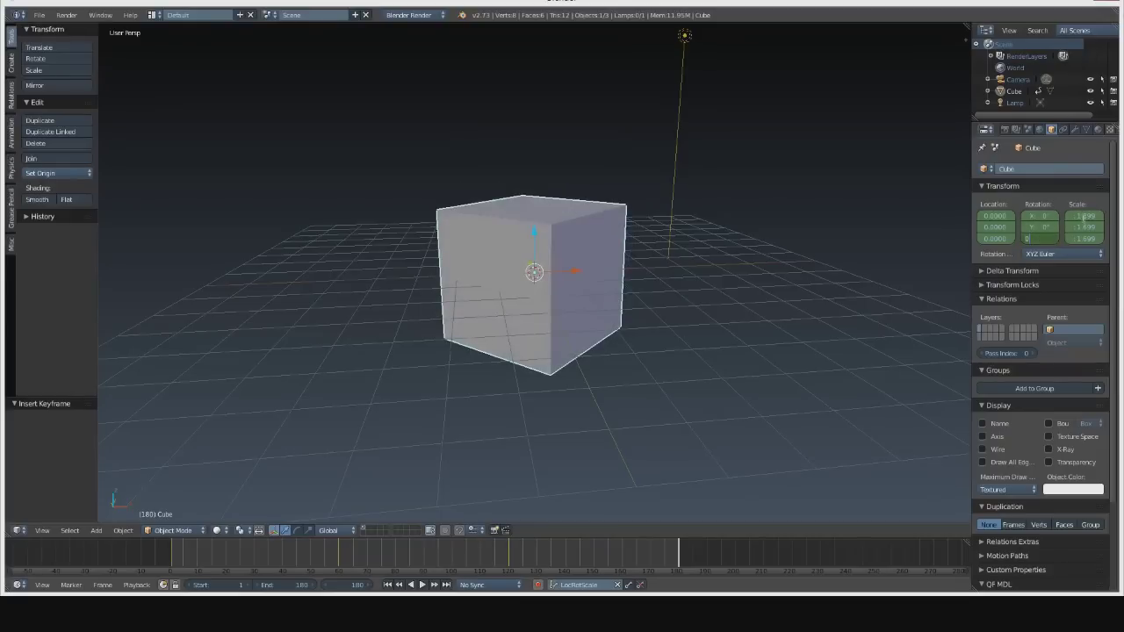
{"action": "key", "text": "BackSpace"}
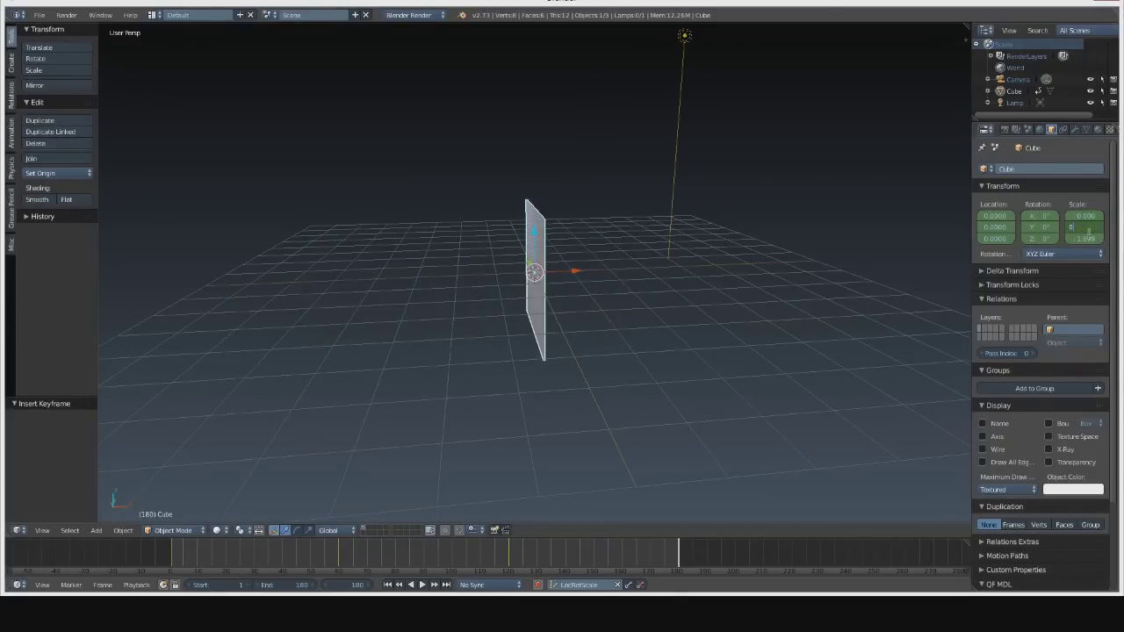
{"action": "left_click", "coordinate": [1088, 230]}
{"action": "type", "text": "0"}
{"action": "key", "text": "Return"}
{"action": "key", "text": "BackSpace"}
{"action": "key", "text": "BackSpace"}
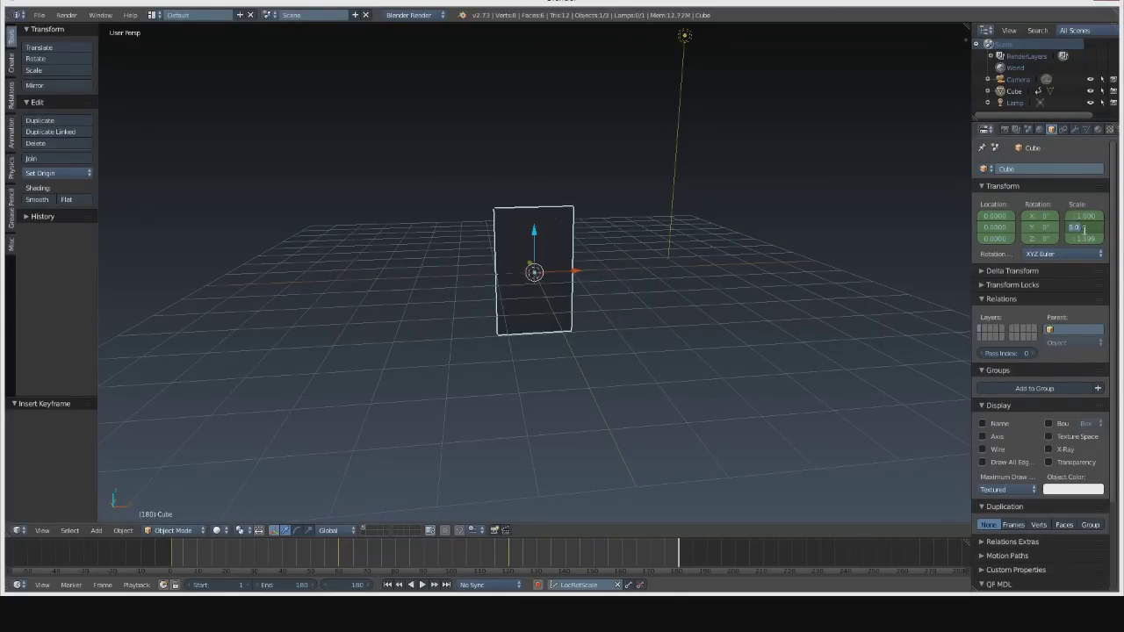
{"action": "type", "text": "1"}
{"action": "key", "text": "Return"}
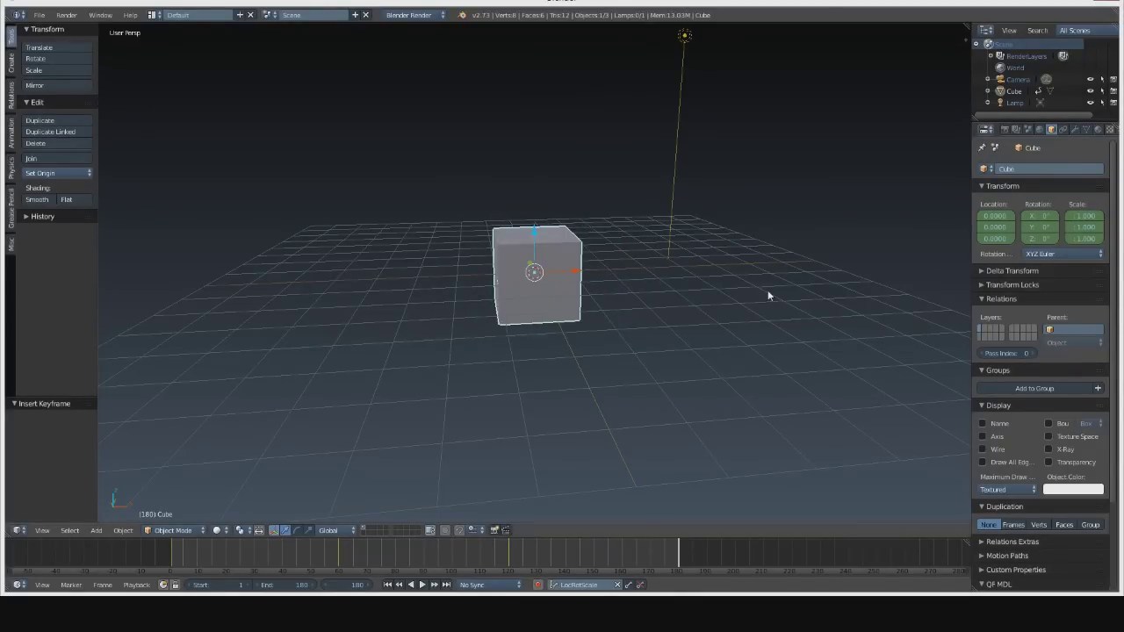
{"action": "left_click", "coordinate": [628, 585]}
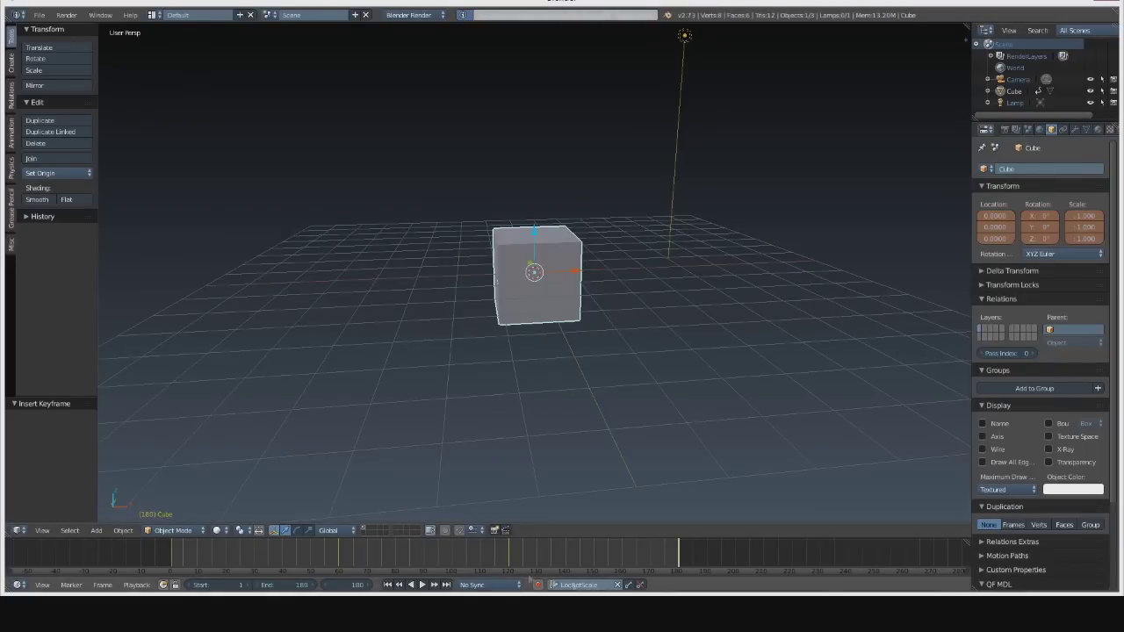
{"action": "middle_click_drag", "start_coordinate": [439, 377], "coordinate": [479, 369]}
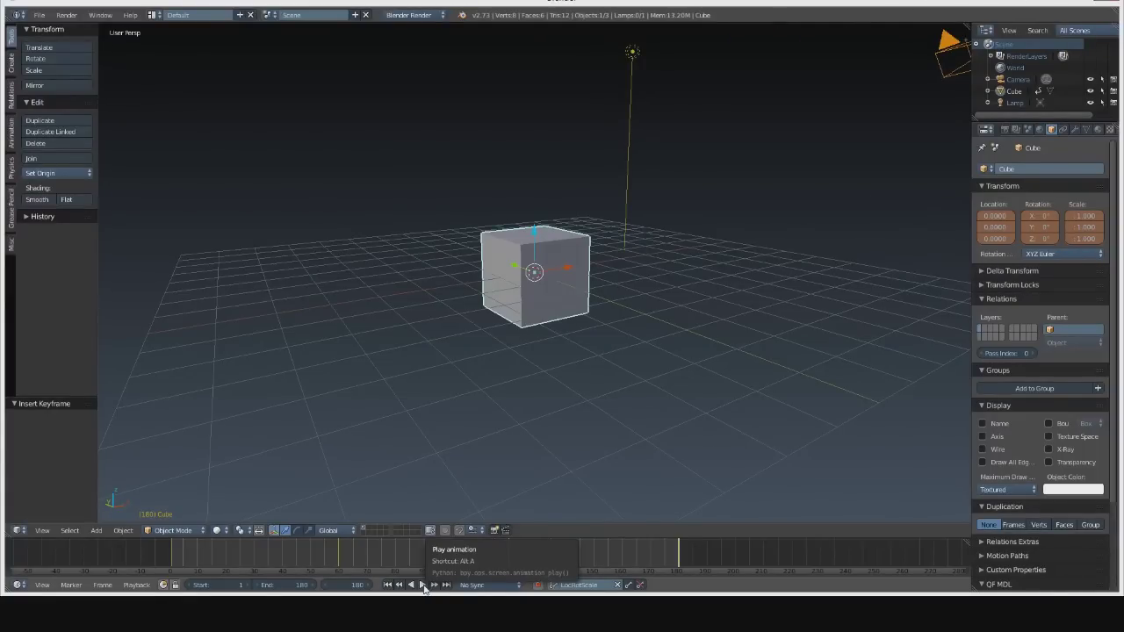
- Play the cube's three-keyframe animation with Alt+A, then stop playback
{"action": "key", "text": "alt+a"}
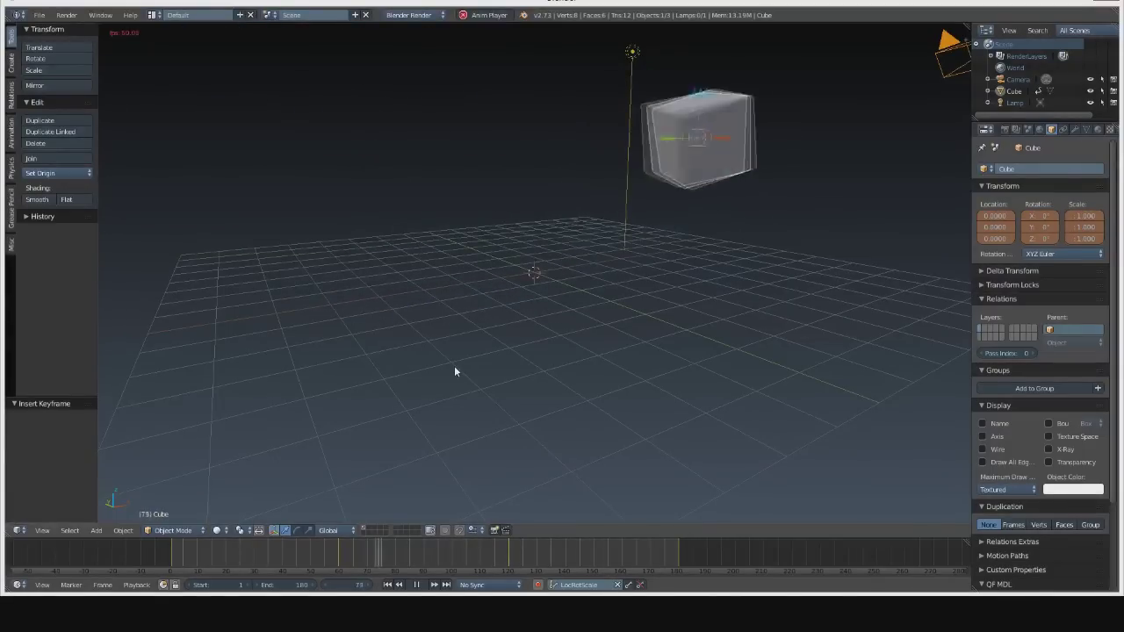
{"action": "middle_click_drag", "start_coordinate": [487, 252], "coordinate": [710, 316]}
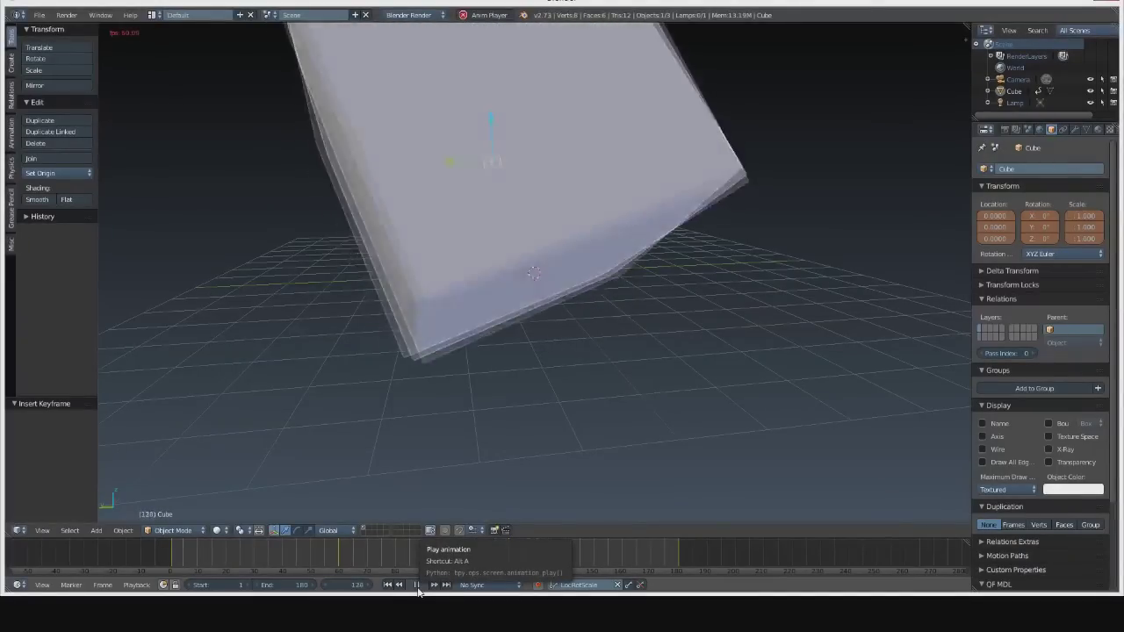
{"action": "left_click", "coordinate": [416, 585]}
{"action": "middle_click_drag", "start_coordinate": [527, 368], "coordinate": [481, 309]}
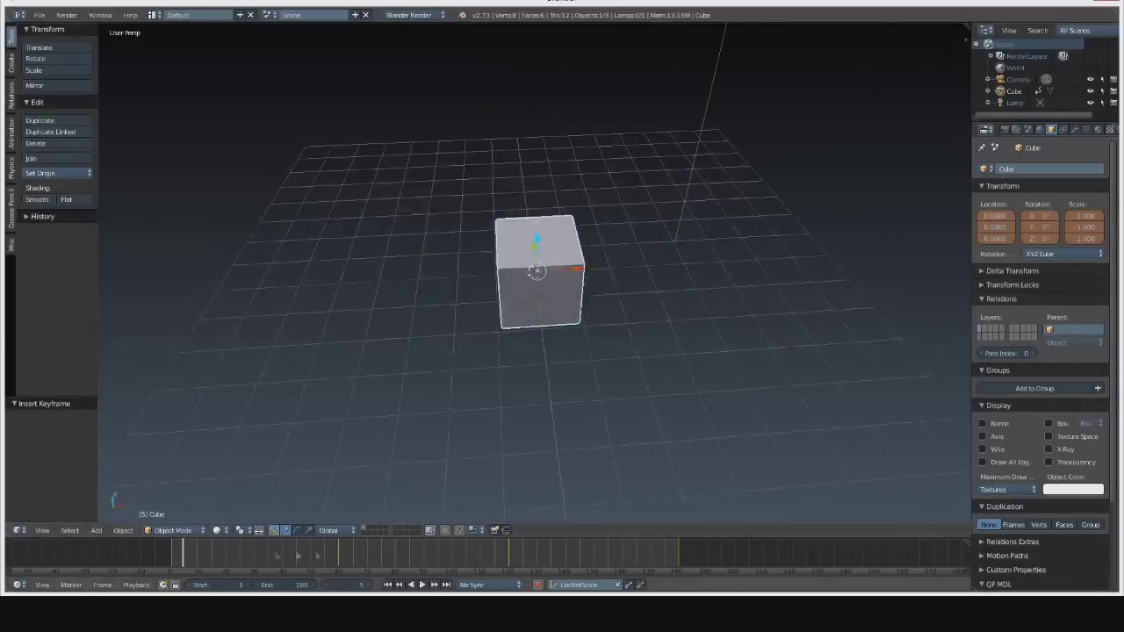
- Choose Collada (.dae) from the File > Export menu
{"action": "left_click", "coordinate": [39, 15]}
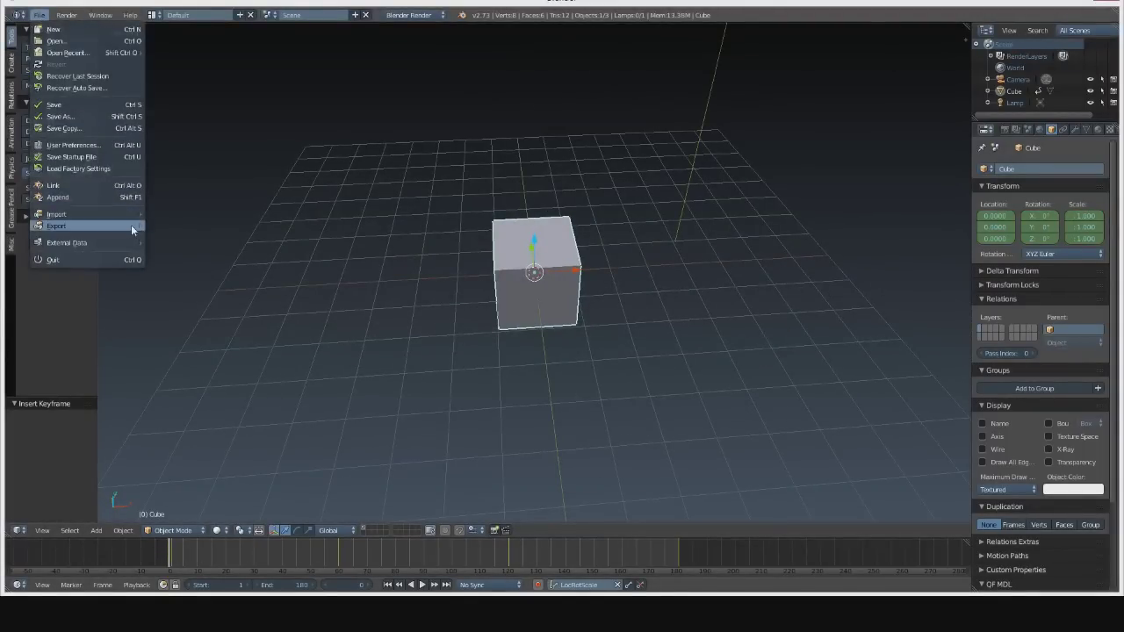
{"action": "mouse_move", "coordinate": [131, 225]}
{"action": "left_click", "coordinate": [178, 221]}
- Export over the existing cube.dae in the Gardaland Infinity park folder
{"action": "left_click", "coordinate": [179, 226]}
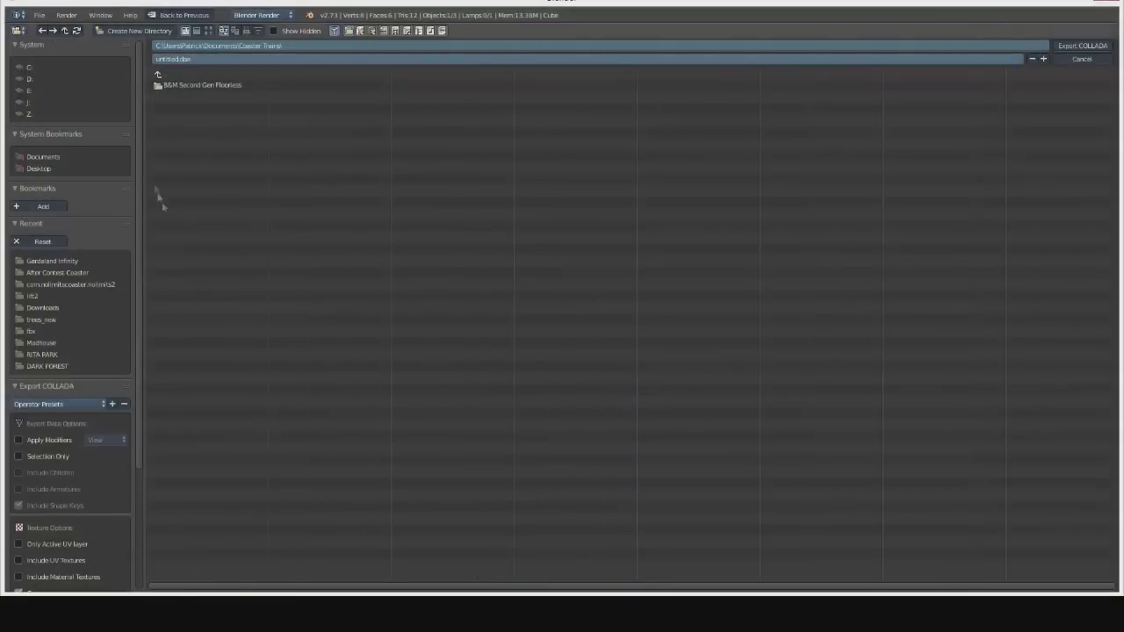
{"action": "left_click", "coordinate": [51, 260]}
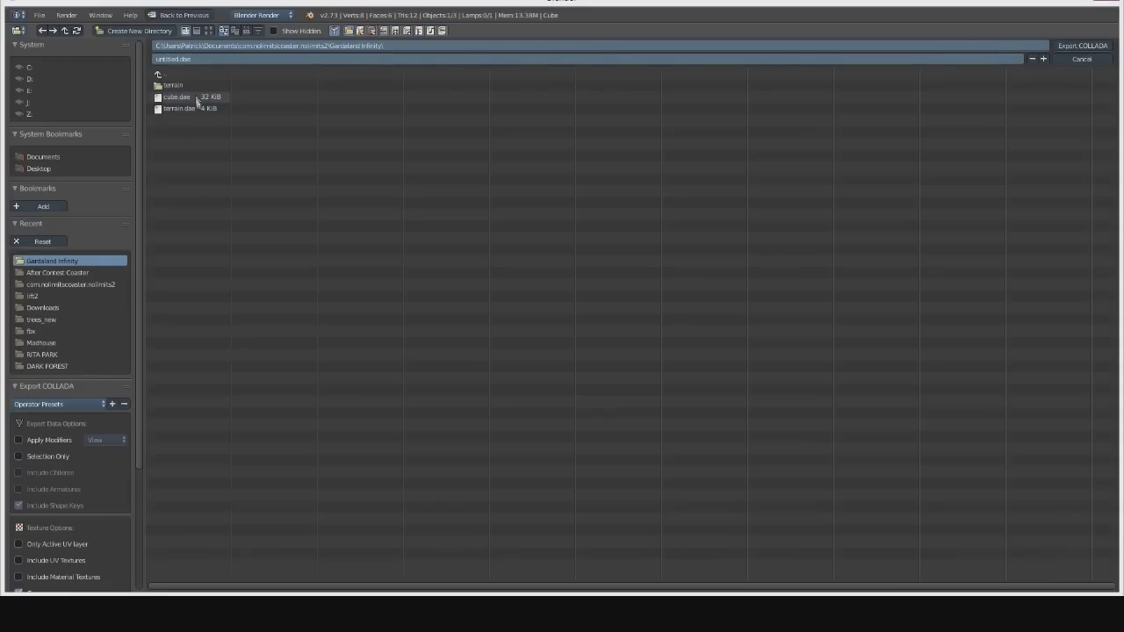
{"action": "scroll", "coordinate": [128, 428], "scroll_direction": "down", "scroll_amount": 2}
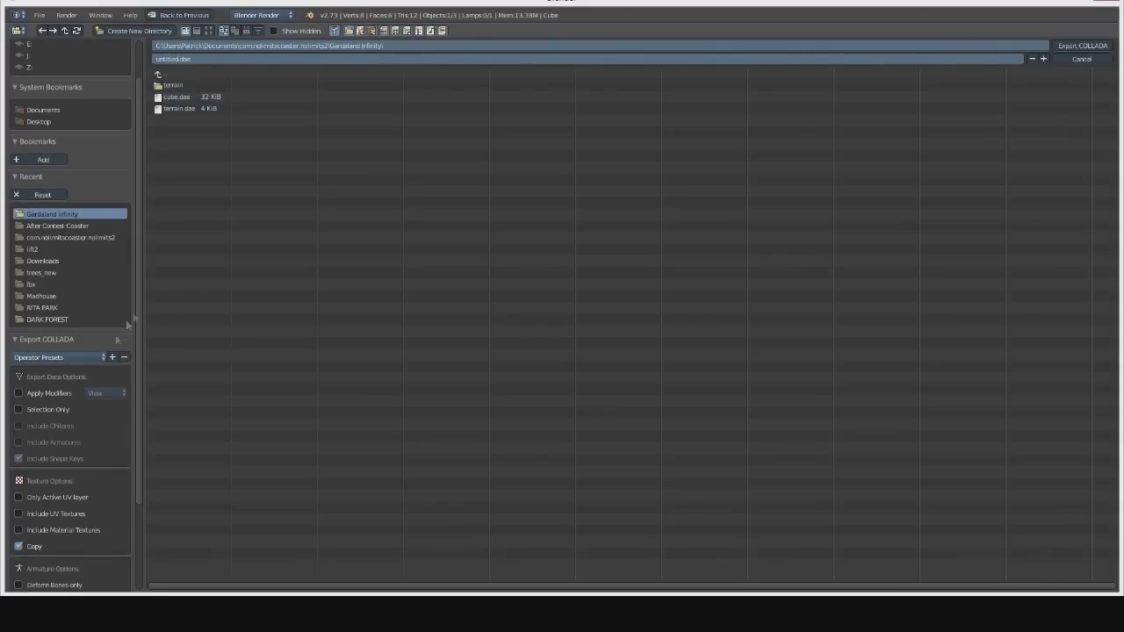
{"action": "double_click", "coordinate": [206, 104]}
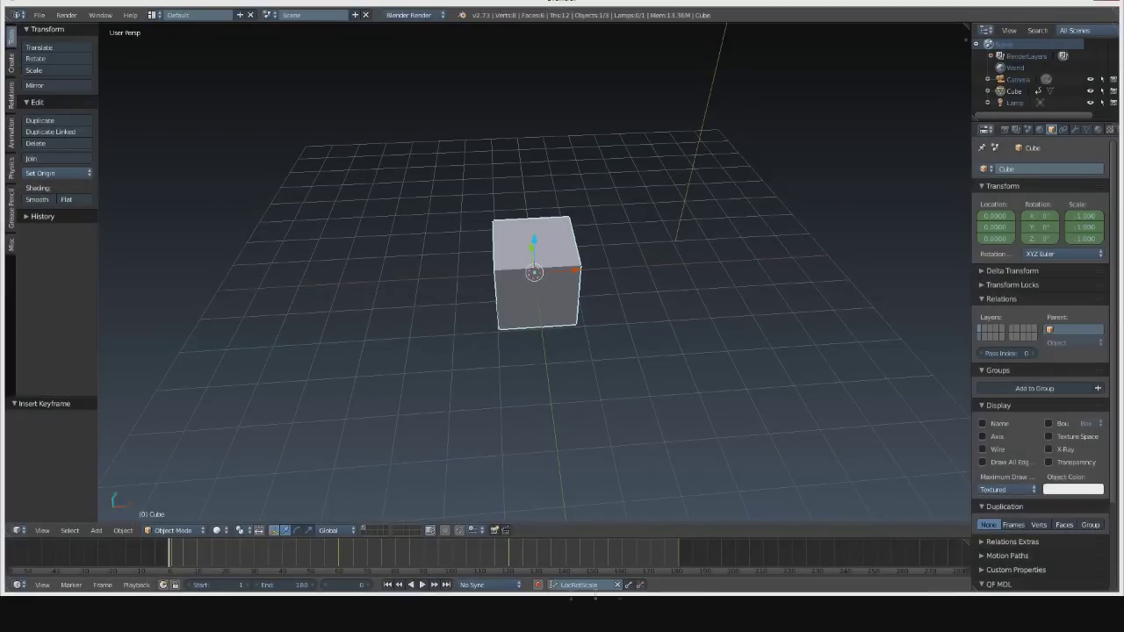
- Reload the park in NoLimits 2 via the editor and PLAY to view the cube, then return to Blender
{"action": "left_click", "coordinate": [645, 600]}
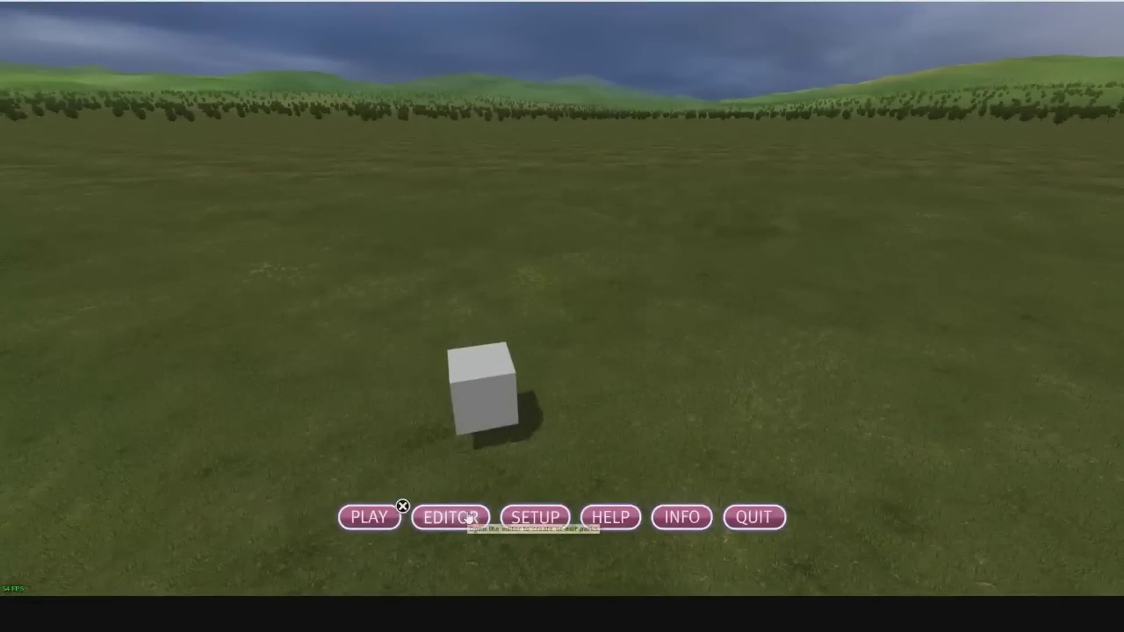
{"action": "left_click", "coordinate": [468, 521]}
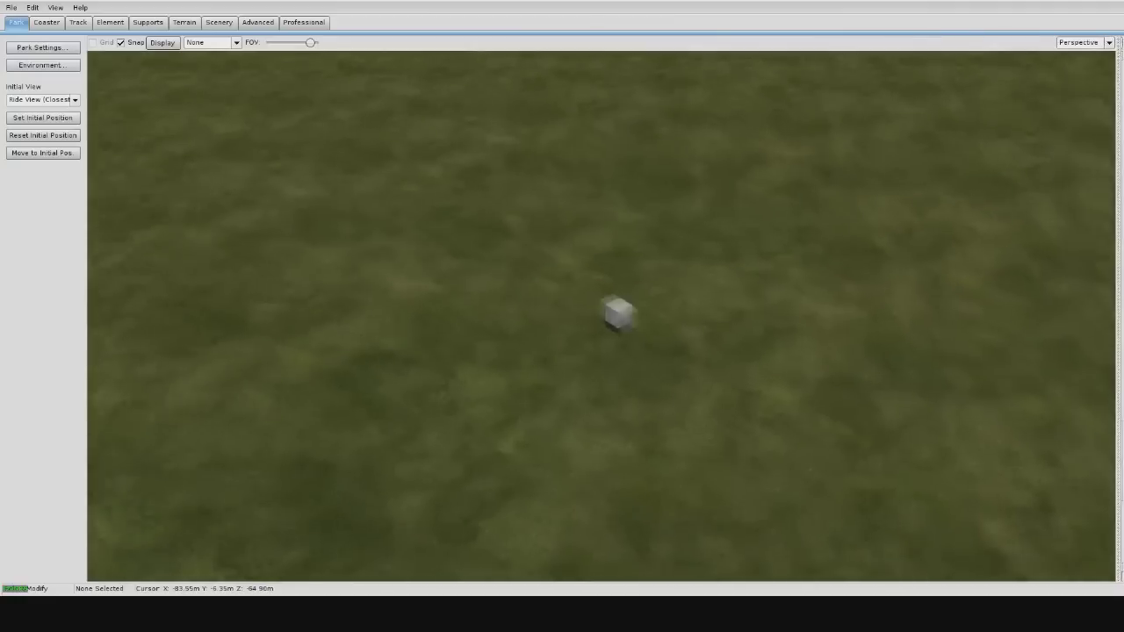
{"action": "left_click", "coordinate": [568, 285]}
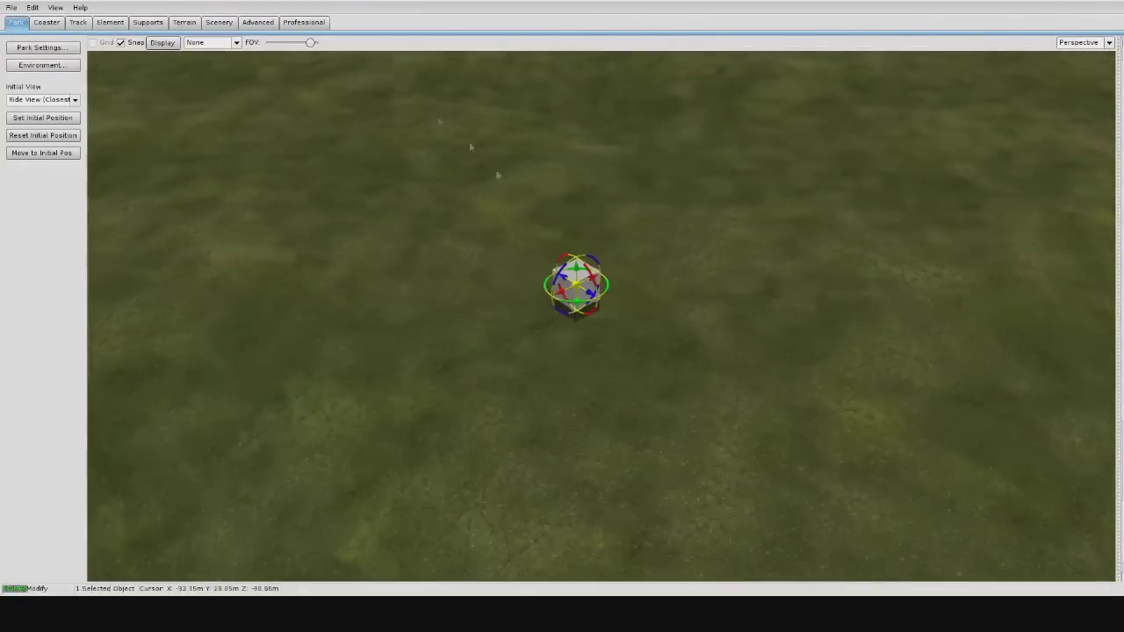
{"action": "left_click", "coordinate": [224, 21]}
{"action": "left_click", "coordinate": [11, 7]}
{"action": "left_click", "coordinate": [44, 118]}
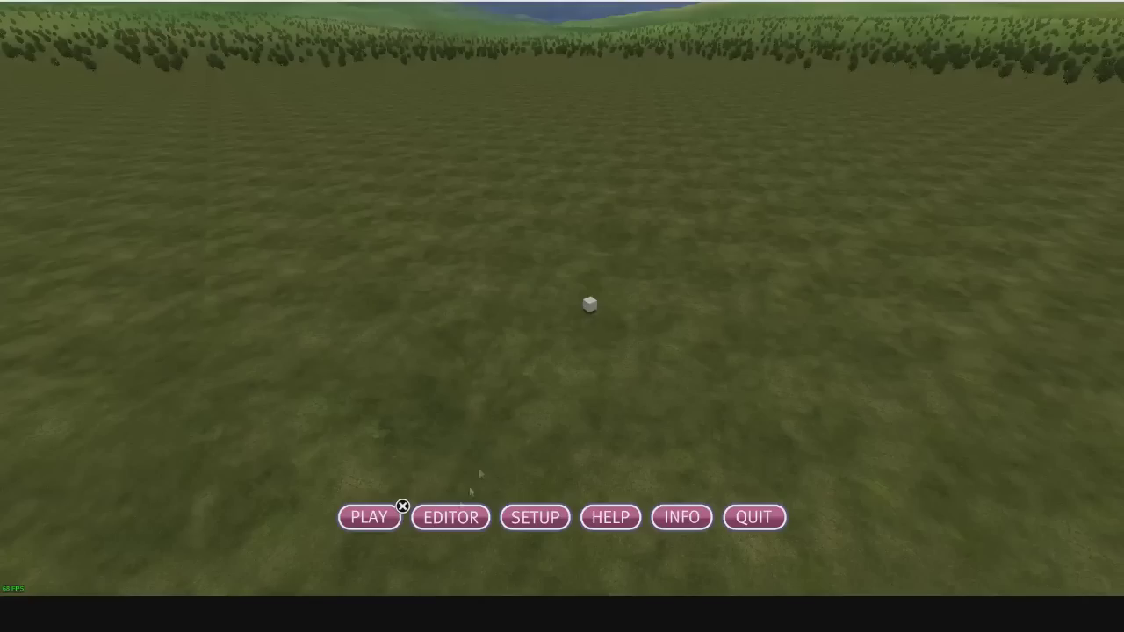
{"action": "left_click", "coordinate": [401, 509]}
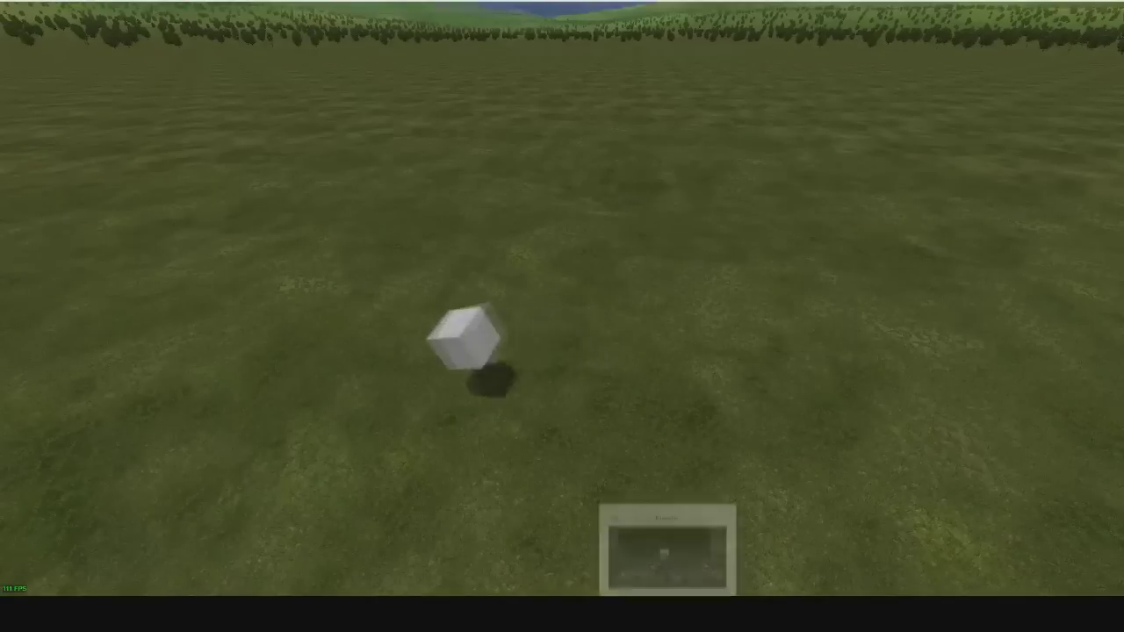
{"action": "left_click", "coordinate": [668, 549]}
{"action": "middle_click_drag", "start_coordinate": [645, 387], "coordinate": [587, 355]}
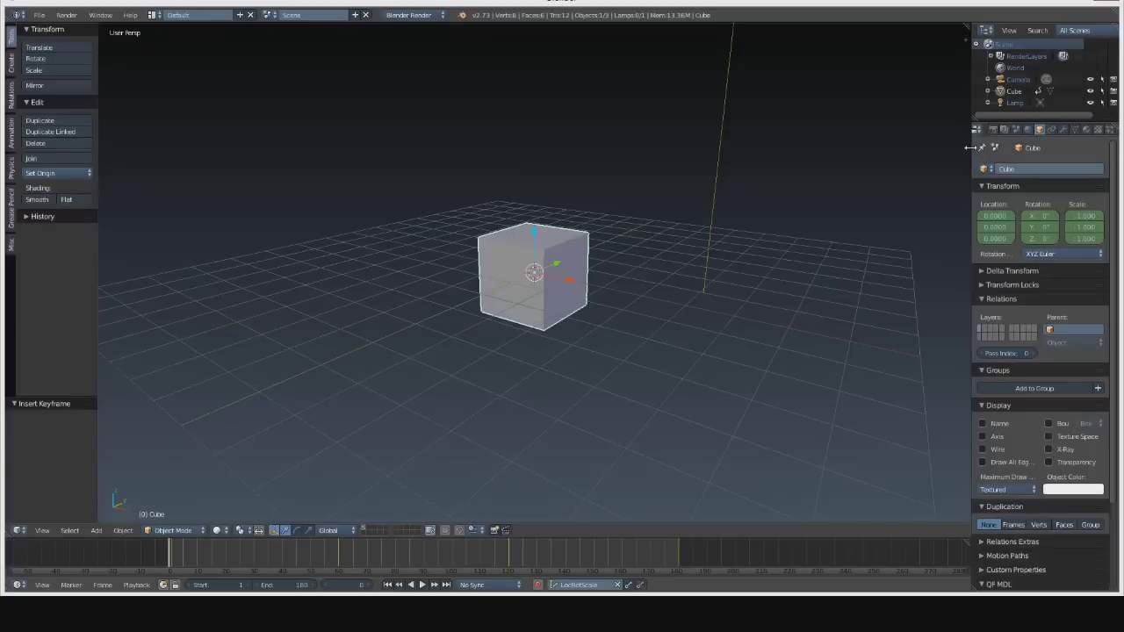
- Add an Active rigid body to the cube in the Physics tab and enable Animated
{"action": "left_click_drag", "start_coordinate": [970, 148], "coordinate": [913, 148]}
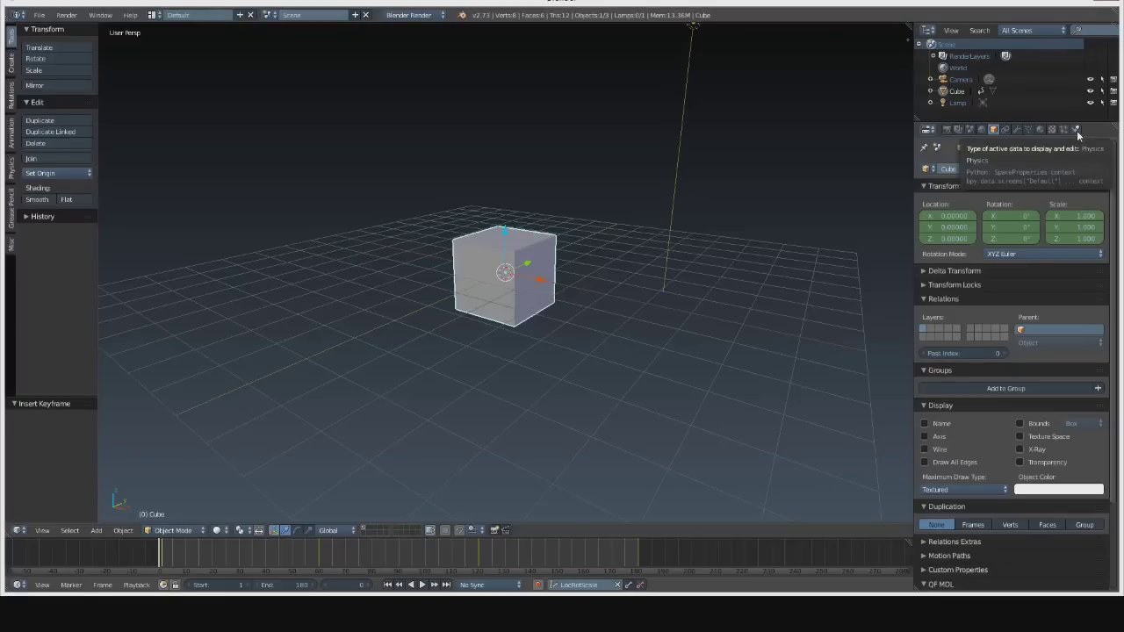
{"action": "left_click", "coordinate": [1077, 131]}
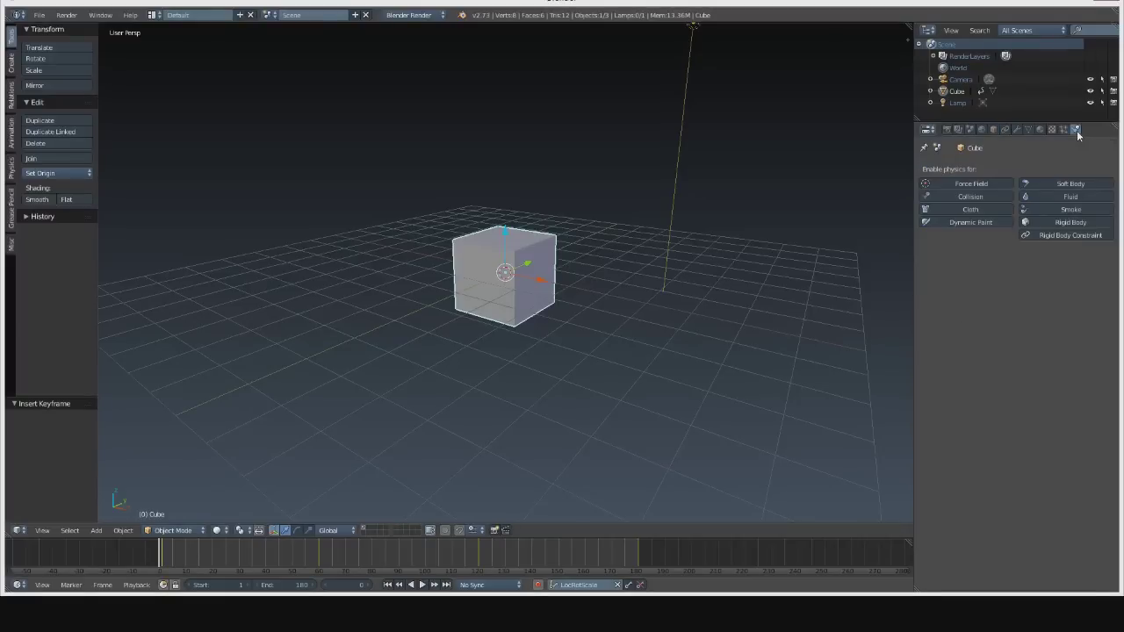
{"action": "left_click", "coordinate": [1069, 224]}
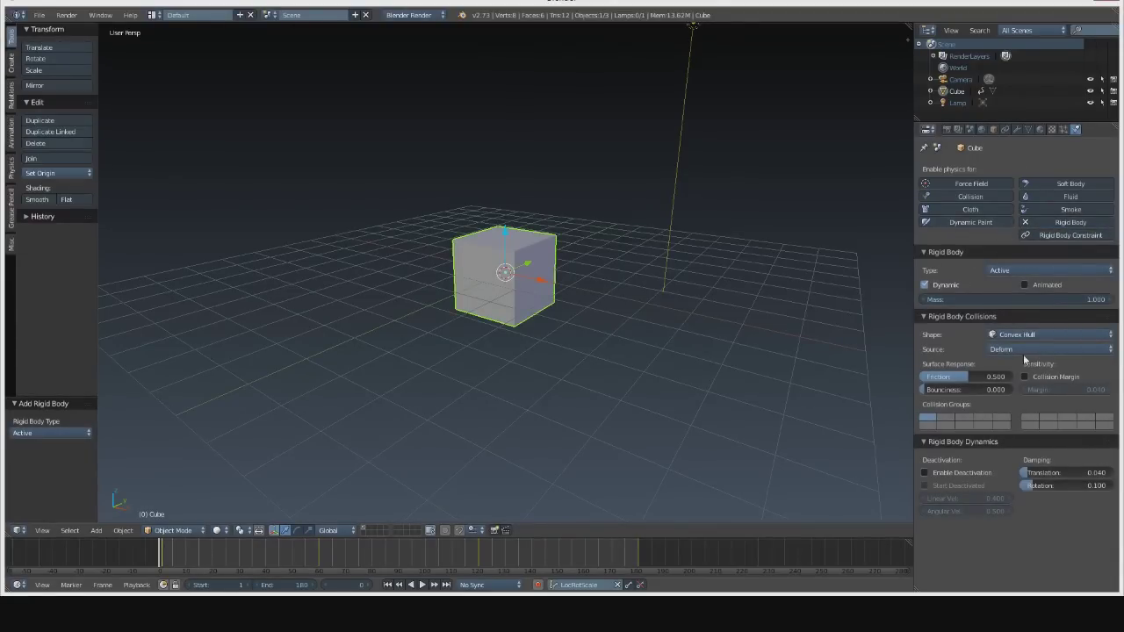
{"action": "left_click", "coordinate": [1024, 284]}
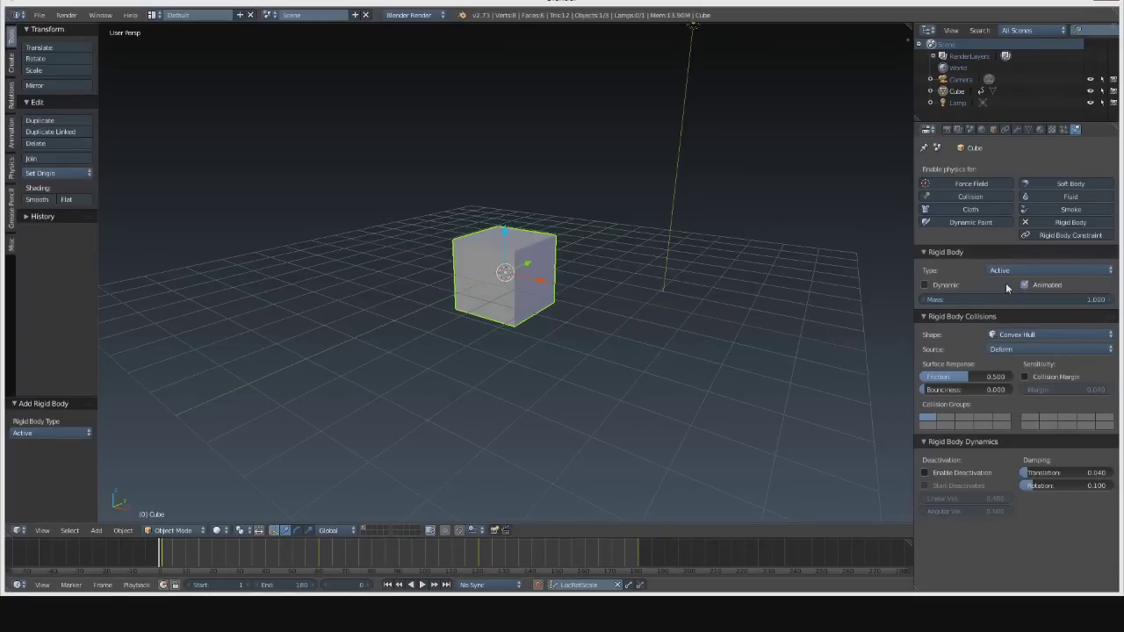
- Rewind to frame 1, play to test the rigid-body physics, stop, and rewind again
{"action": "left_click", "coordinate": [392, 585]}
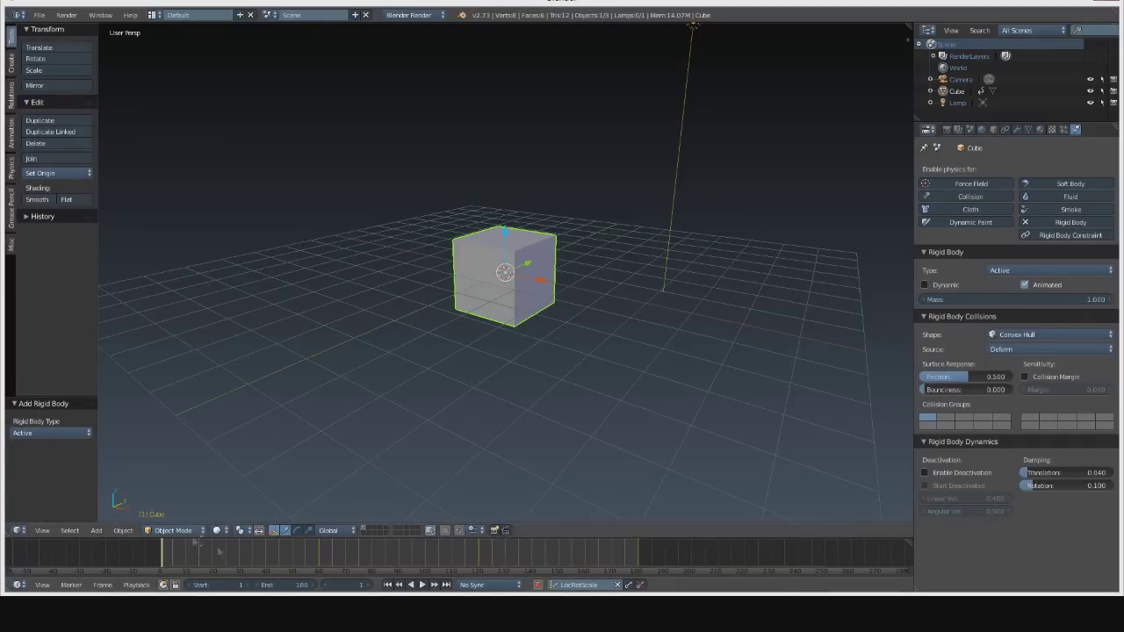
{"action": "left_click", "coordinate": [423, 585]}
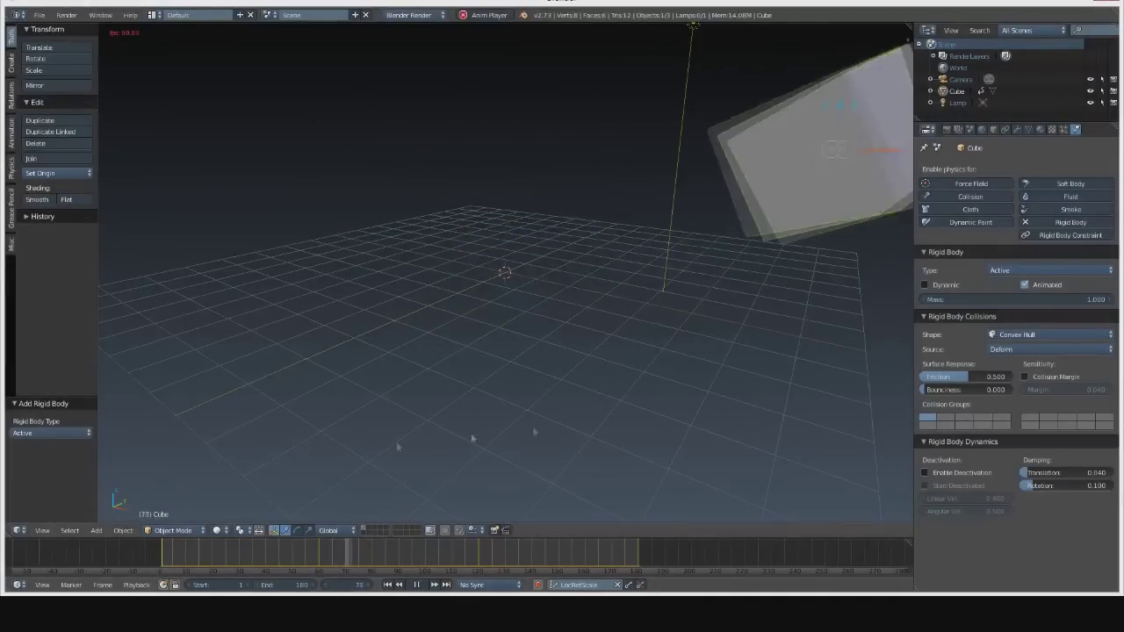
{"action": "left_click", "coordinate": [416, 585]}
{"action": "left_click", "coordinate": [391, 585]}
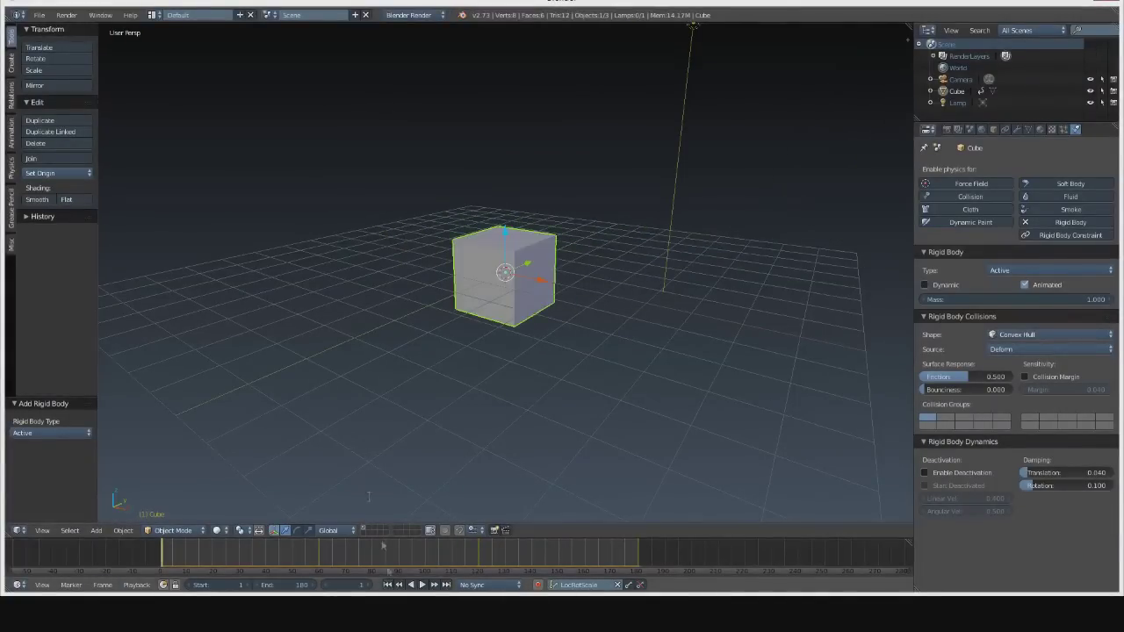
{"action": "middle_click_drag", "start_coordinate": [489, 383], "coordinate": [562, 373]}
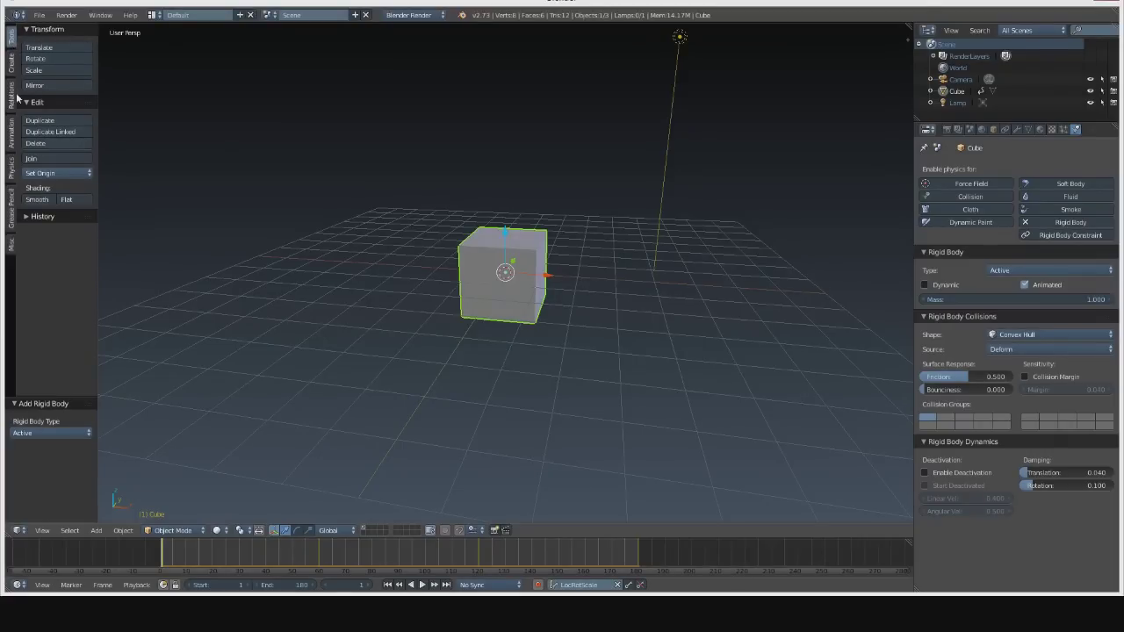
- Bake the rigid-body simulation to keyframes over frames 1–180 and scrub the timeline to check it
{"action": "left_click", "coordinate": [11, 168]}
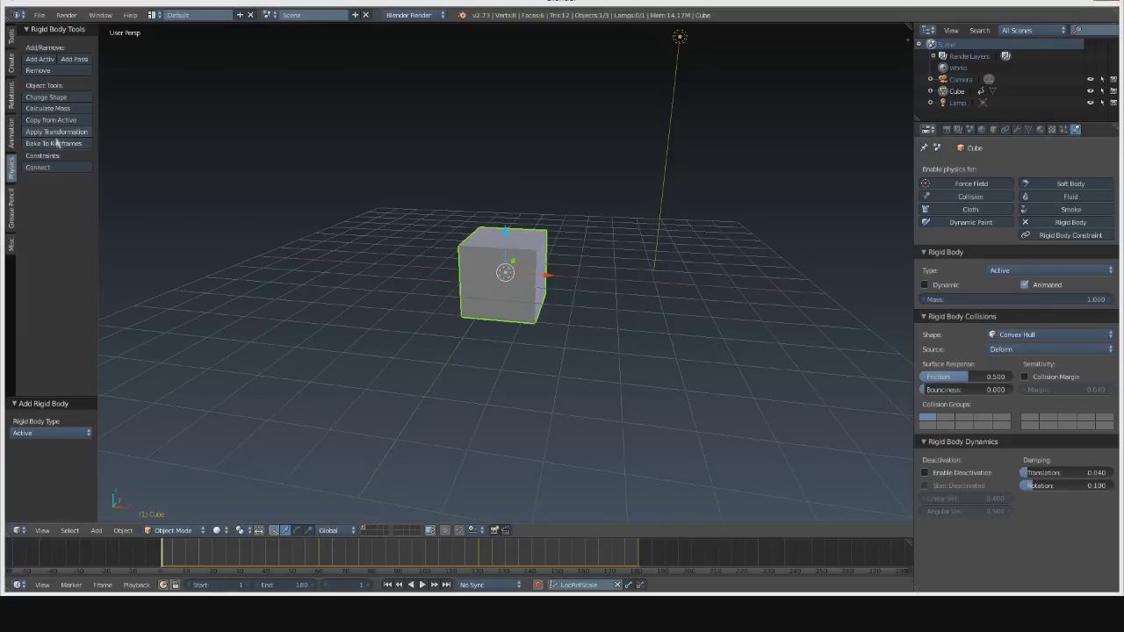
{"action": "left_click", "coordinate": [58, 144]}
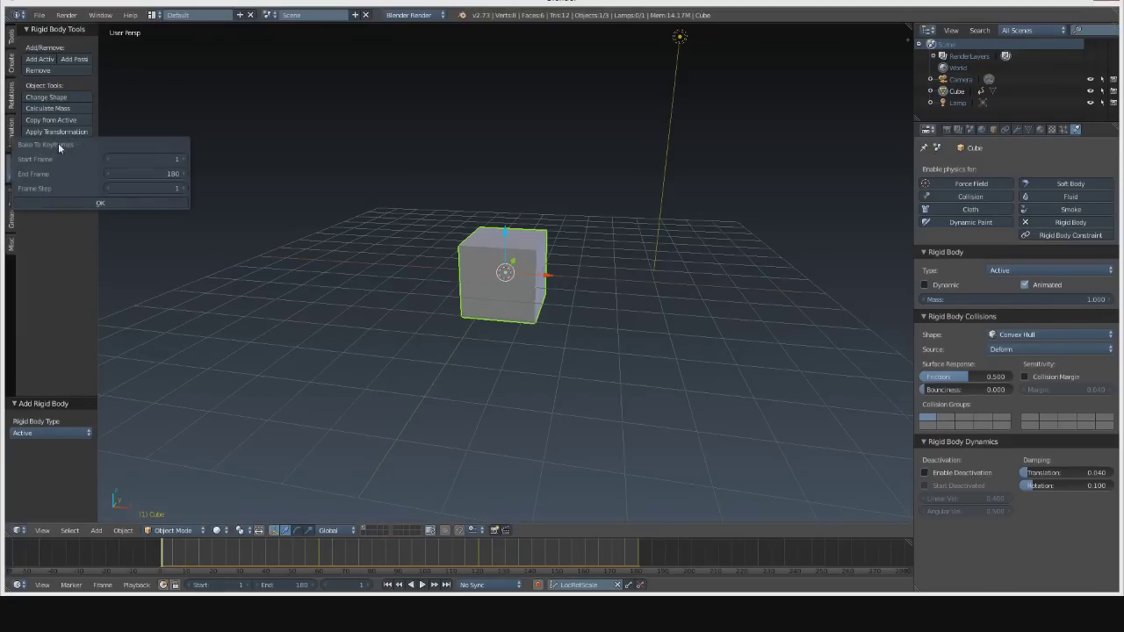
{"action": "left_click", "coordinate": [117, 205]}
{"action": "mouse_move", "coordinate": [165, 565]}
{"action": "left_mouse_down"}
{"action": "mouse_move", "coordinate": [168, 555]}
{"action": "mouse_move", "coordinate": [644, 547]}
{"action": "mouse_move", "coordinate": [174, 547]}
{"action": "mouse_move", "coordinate": [163, 582]}
{"action": "mouse_move", "coordinate": [296, 582]}
{"action": "mouse_move", "coordinate": [316, 553]}
{"action": "mouse_move", "coordinate": [344, 549]}
{"action": "mouse_move", "coordinate": [153, 550]}
{"action": "left_mouse_up"}
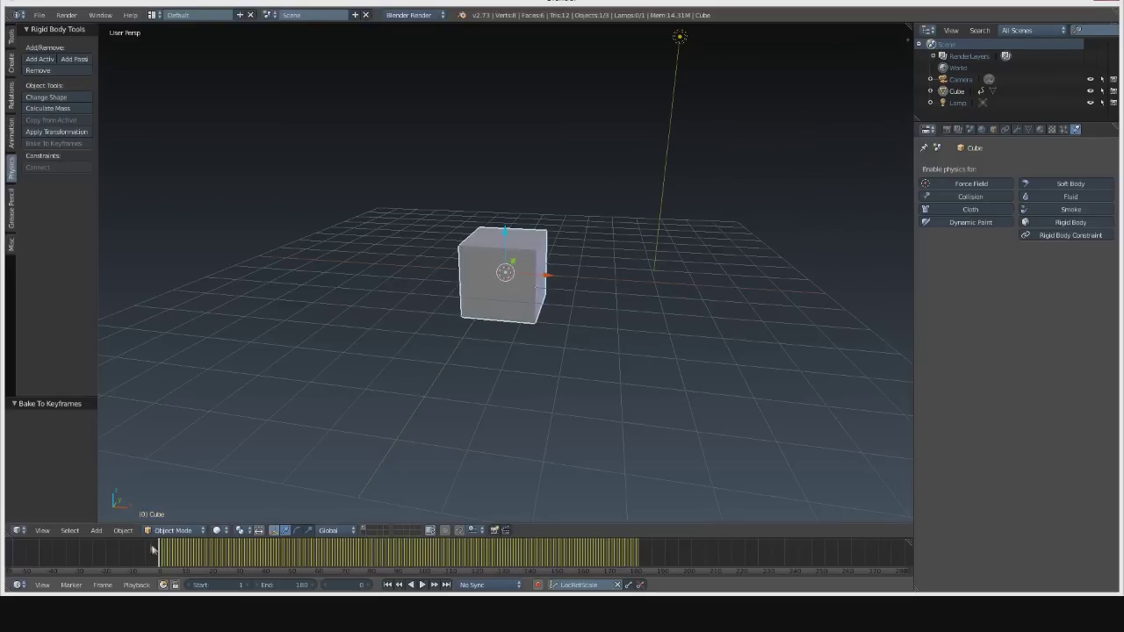
{"action": "left_click", "coordinate": [39, 15]}
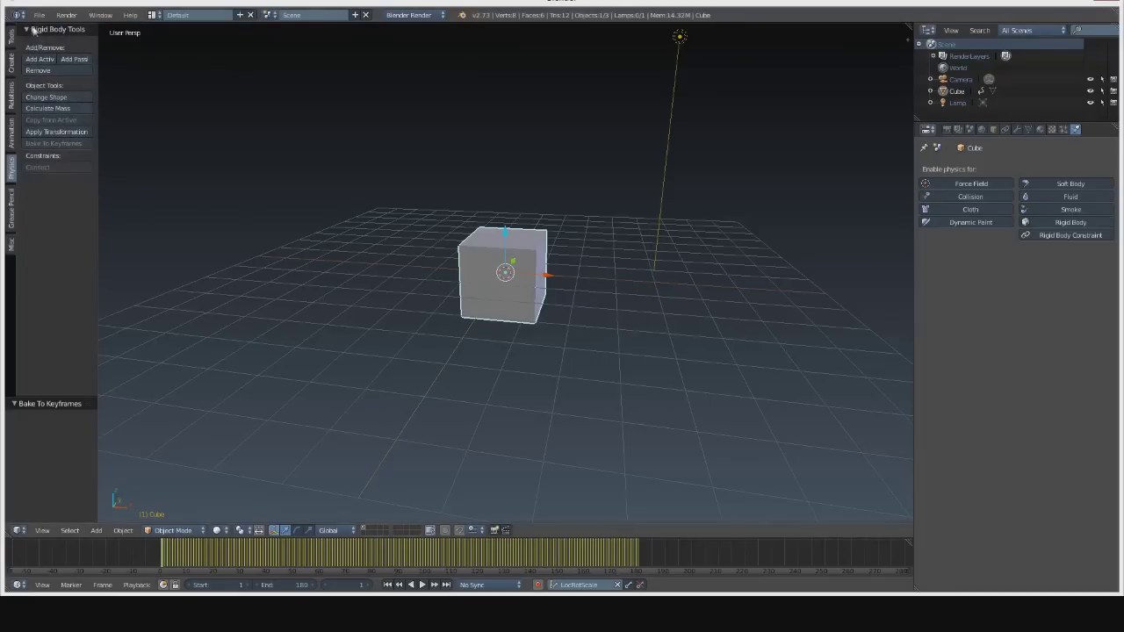
- Export Collada over the existing .dae in the Gardaland Infinity folder, then bring NoLimits 2 forward
{"action": "left_click", "coordinate": [39, 15]}
{"action": "mouse_move", "coordinate": [134, 229]}
{"action": "left_click", "coordinate": [179, 227]}
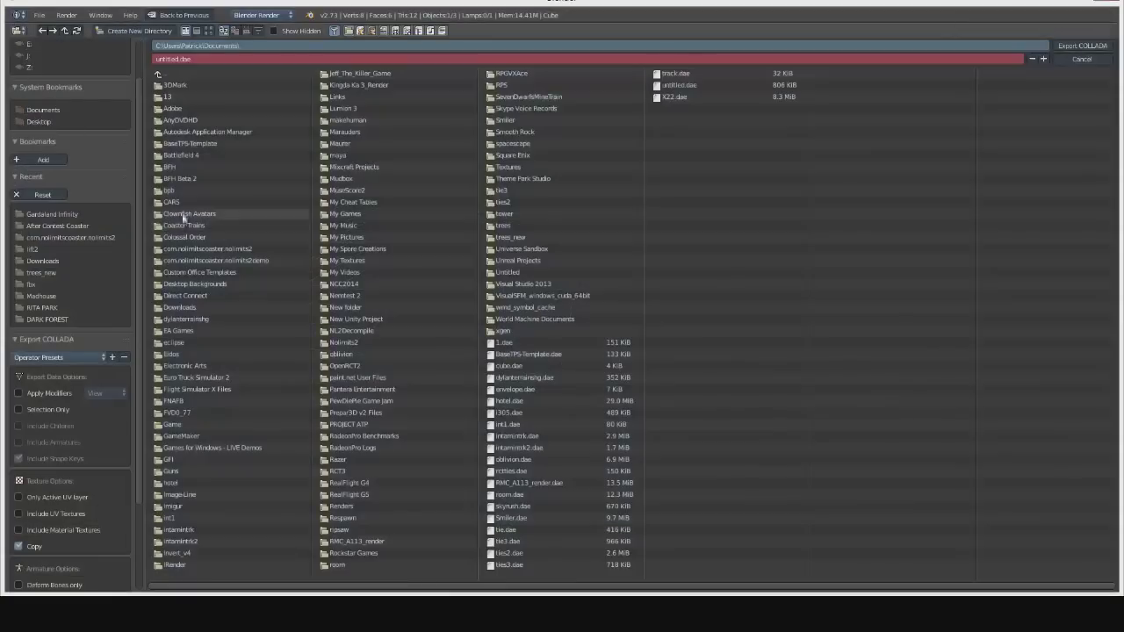
{"action": "left_click", "coordinate": [26, 214]}
{"action": "double_click", "coordinate": [185, 95]}
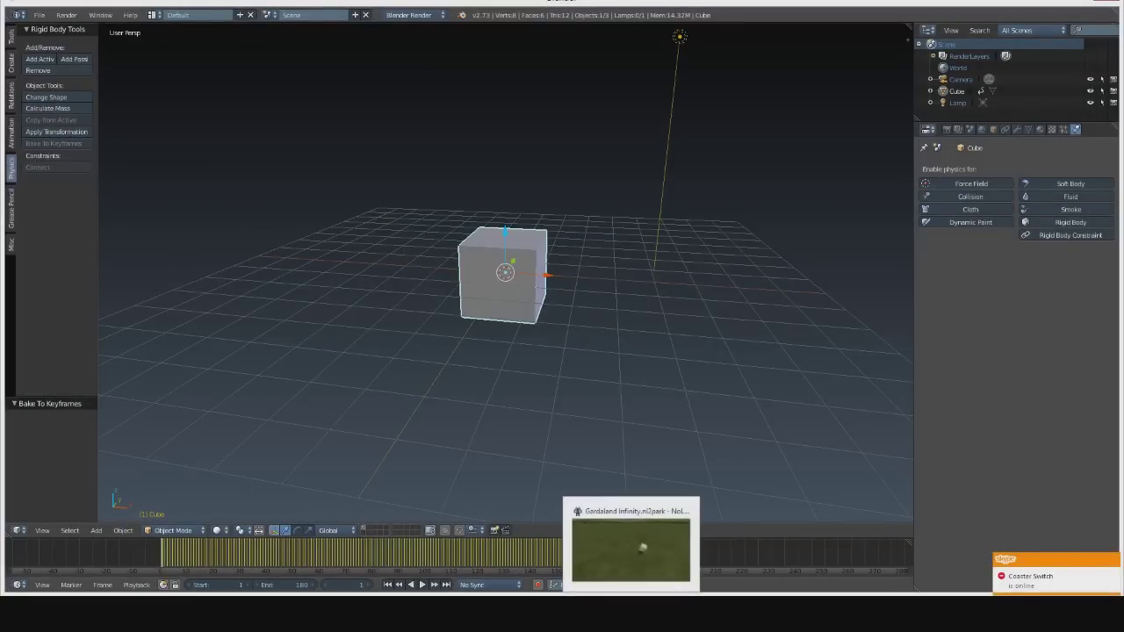
{"action": "right_click", "coordinate": [630, 615]}
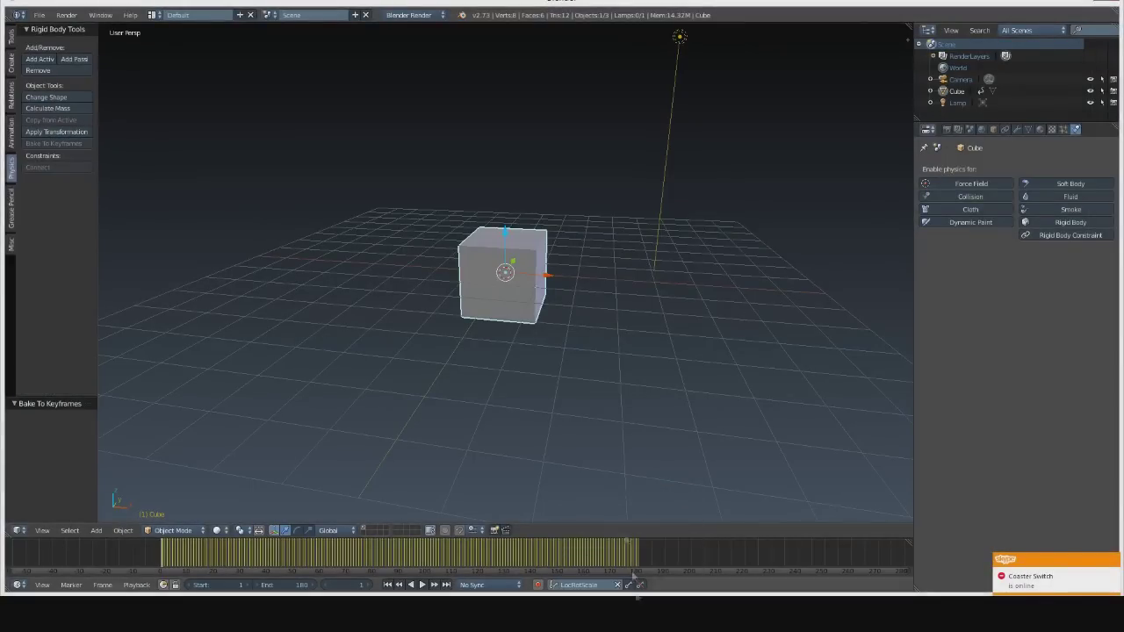
{"action": "left_click", "coordinate": [630, 614]}
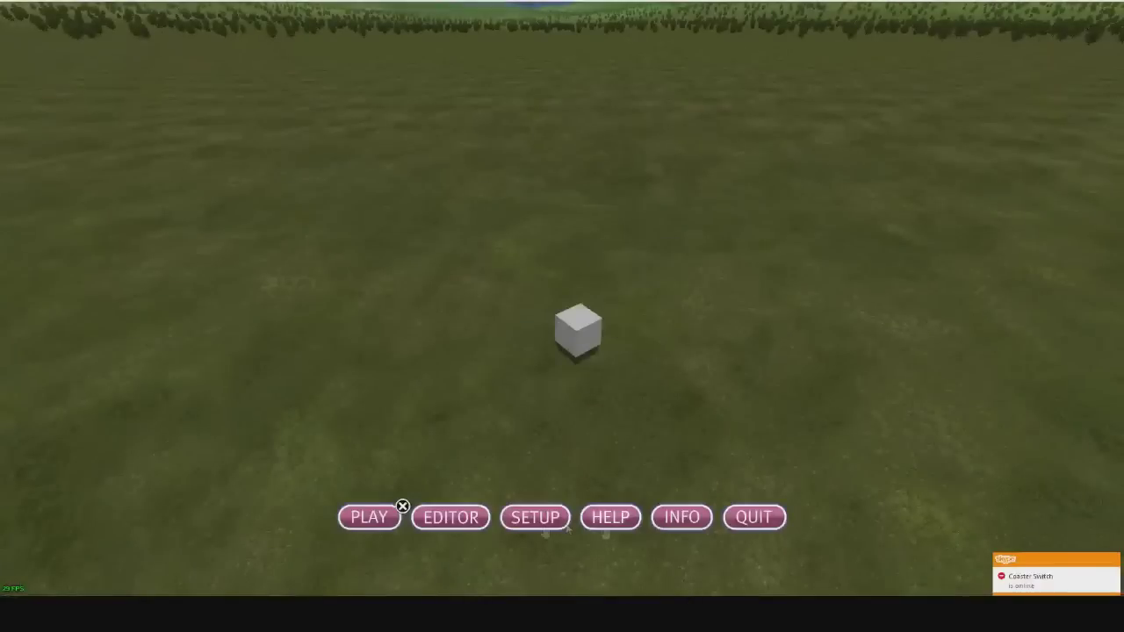
- Enter the park editor, widen the 3D view to full width, and open the Scenery tab's NL2SCO Editor
{"action": "left_click", "coordinate": [416, 512]}
{"action": "left_click_drag", "start_coordinate": [614, 313], "coordinate": [1117, 313]}
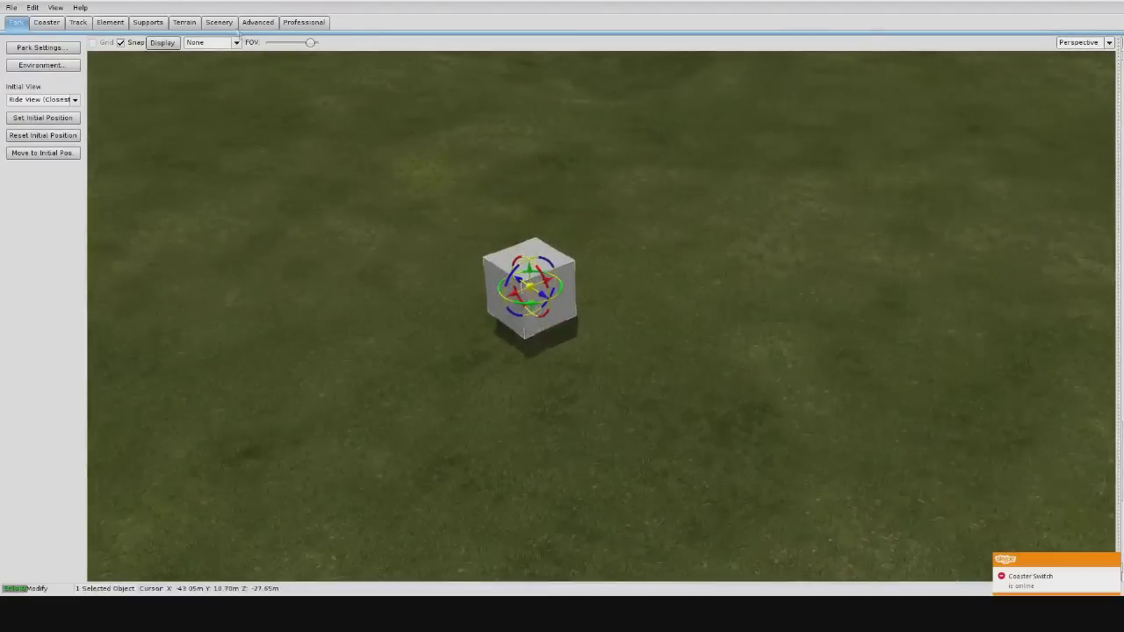
{"action": "left_click", "coordinate": [224, 25]}
{"action": "left_click", "coordinate": [77, 118]}
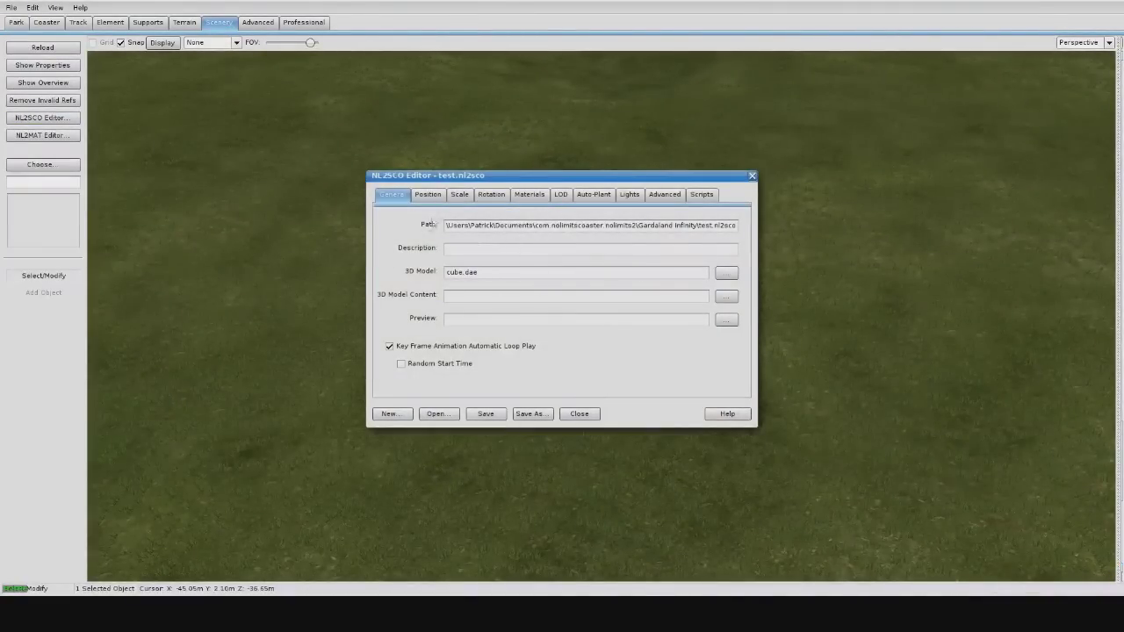
- Cancel a new object file and load test.nl2sco, selecting its cube.dae model
{"action": "left_click", "coordinate": [408, 413]}
{"action": "left_click", "coordinate": [637, 235]}
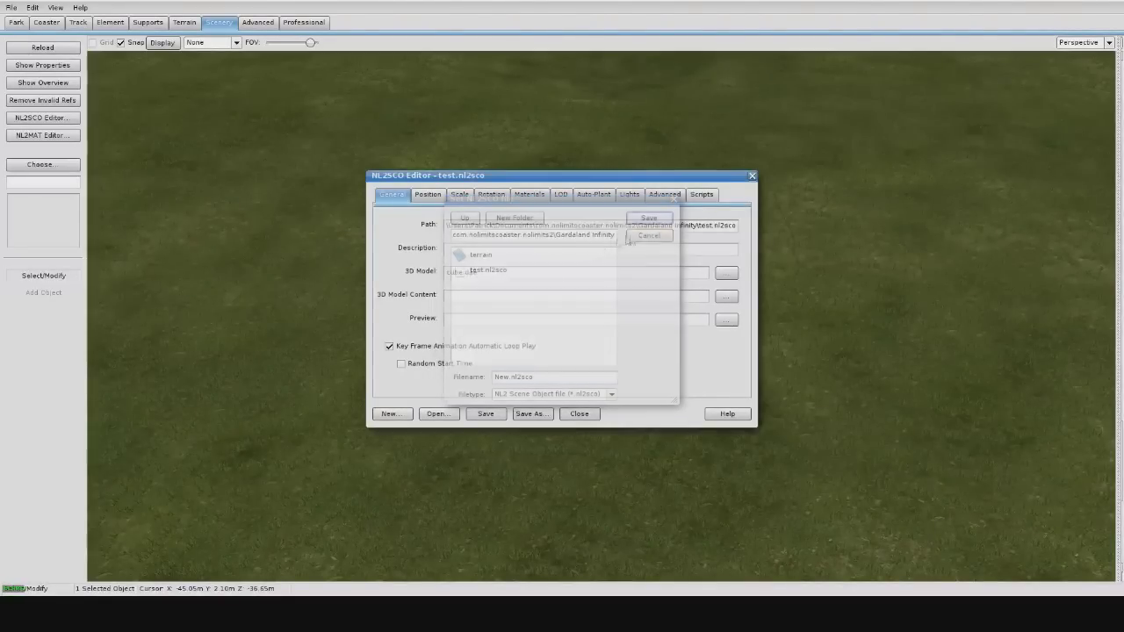
{"action": "left_click", "coordinate": [439, 415]}
{"action": "double_click", "coordinate": [570, 261]}
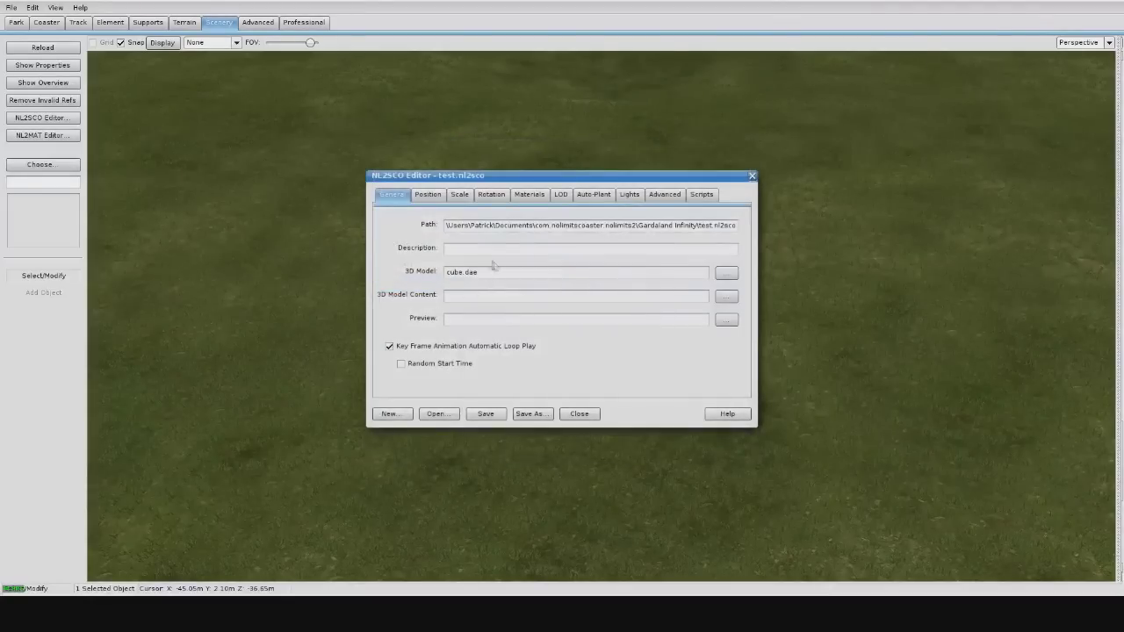
{"action": "left_click", "coordinate": [494, 272]}
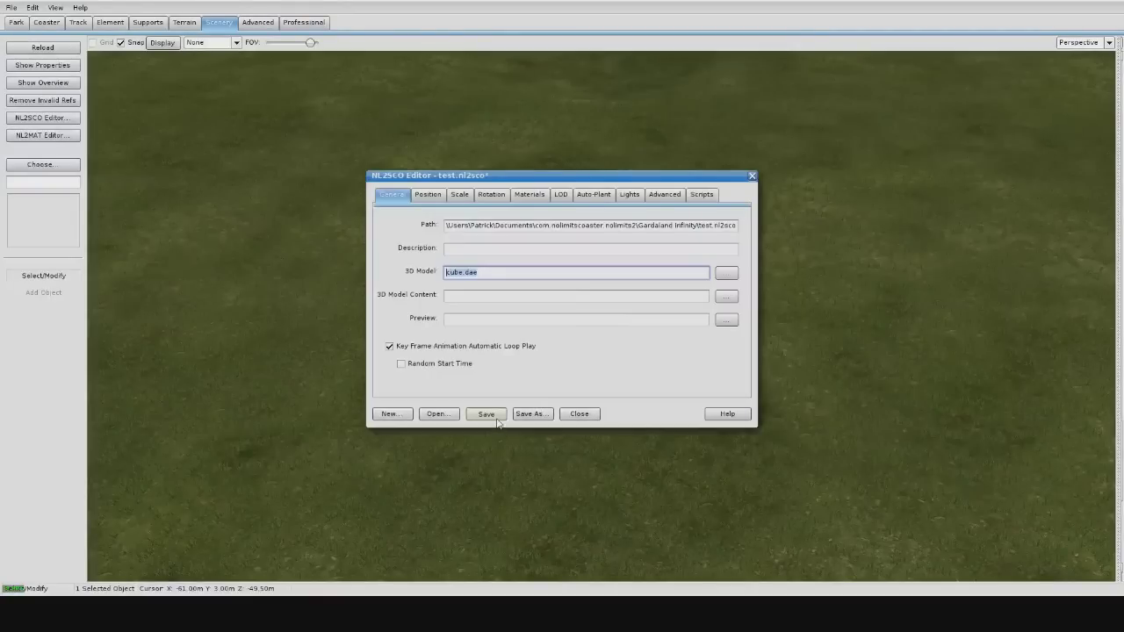
- Save test.nl2sco, close the NL2SCO Editor, and leave the park editor for the main menu
{"action": "left_click", "coordinate": [752, 179]}
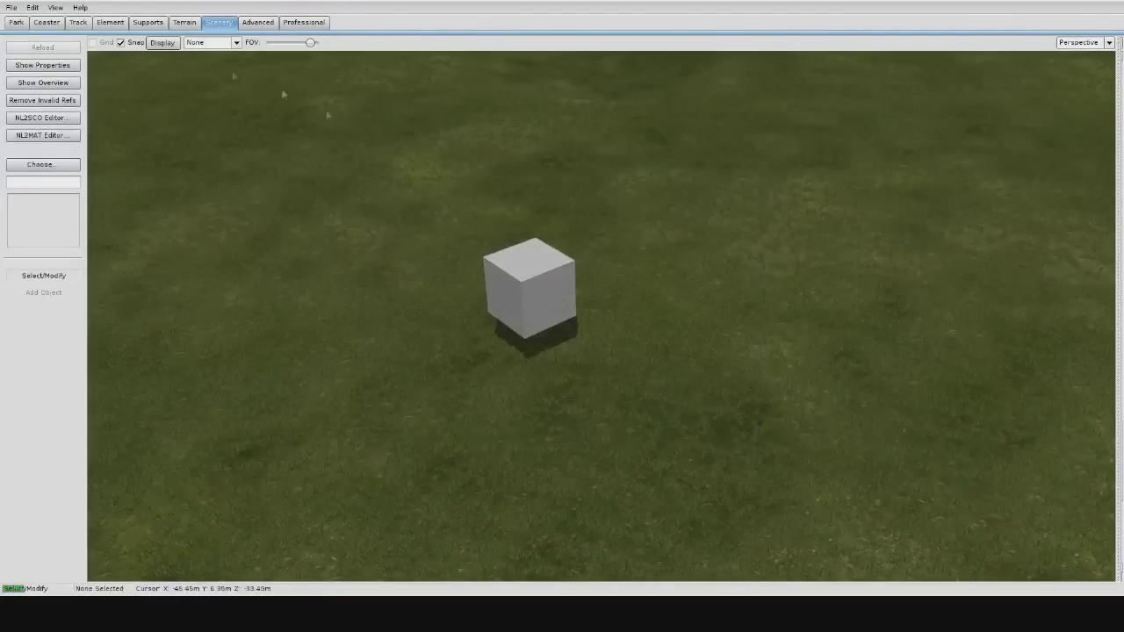
{"action": "left_click", "coordinate": [11, 7]}
{"action": "left_click", "coordinate": [85, 122]}
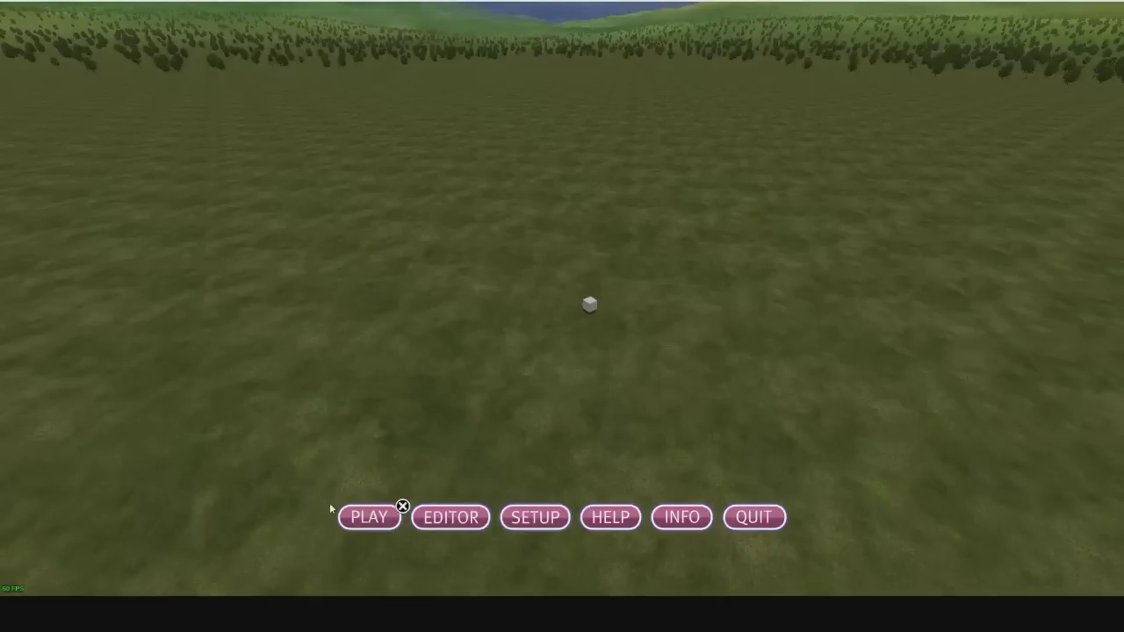
- Start the park in PLAY mode to watch the baked cube animate
{"action": "left_click", "coordinate": [360, 517]}
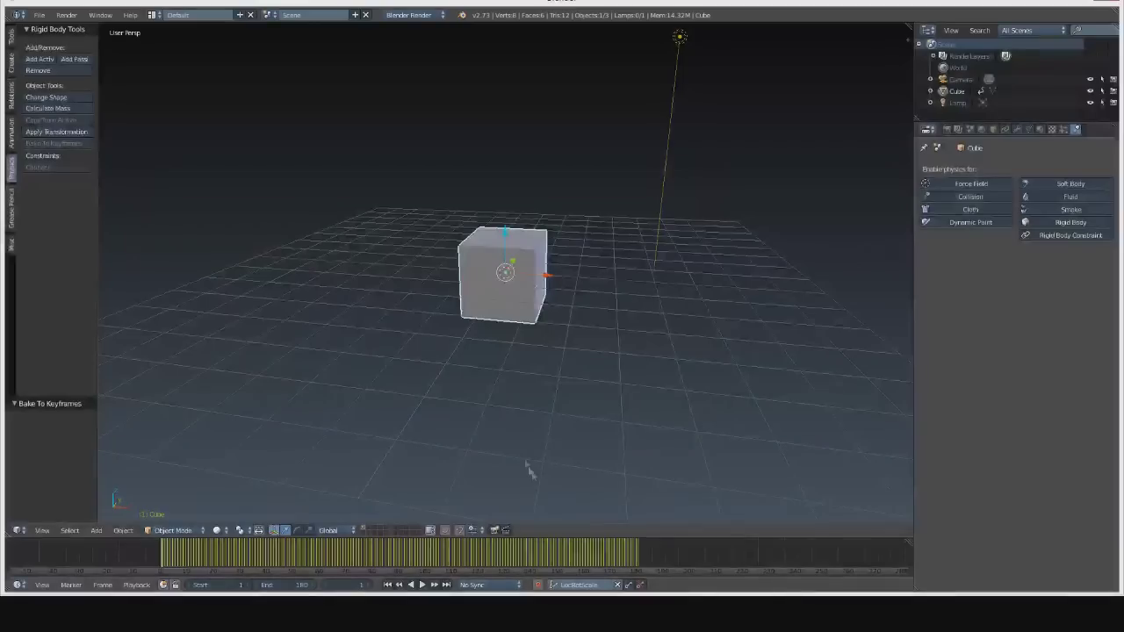
- Re-export the cube as Collada, overwriting cube.dae in the Gardaland Infinity folder
{"action": "left_click", "coordinate": [599, 477]}
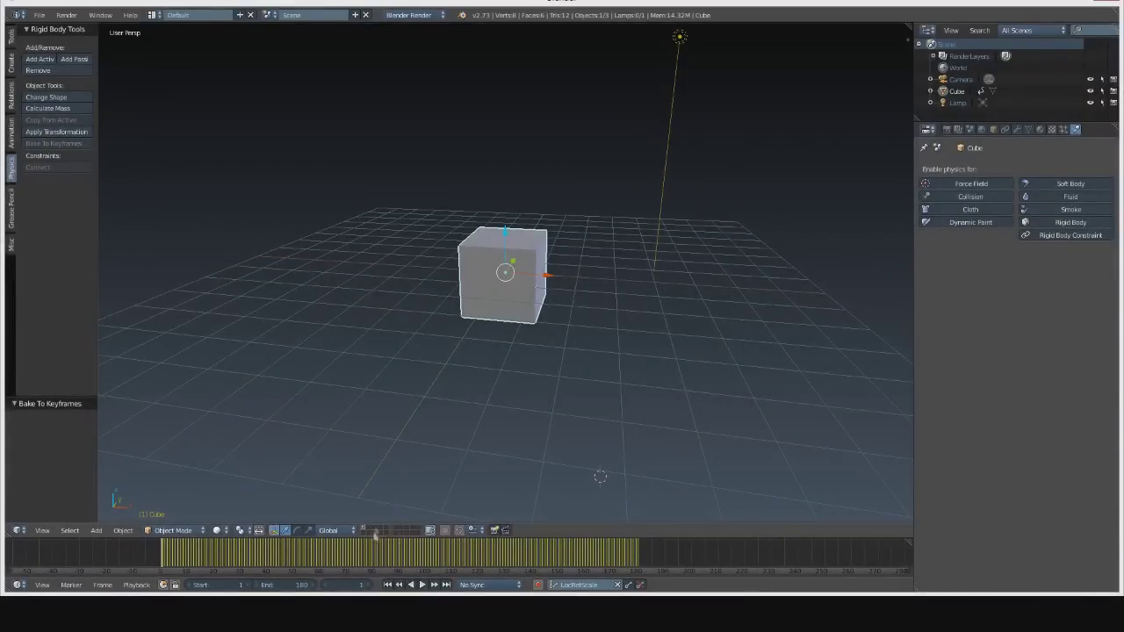
{"action": "left_click", "coordinate": [39, 15]}
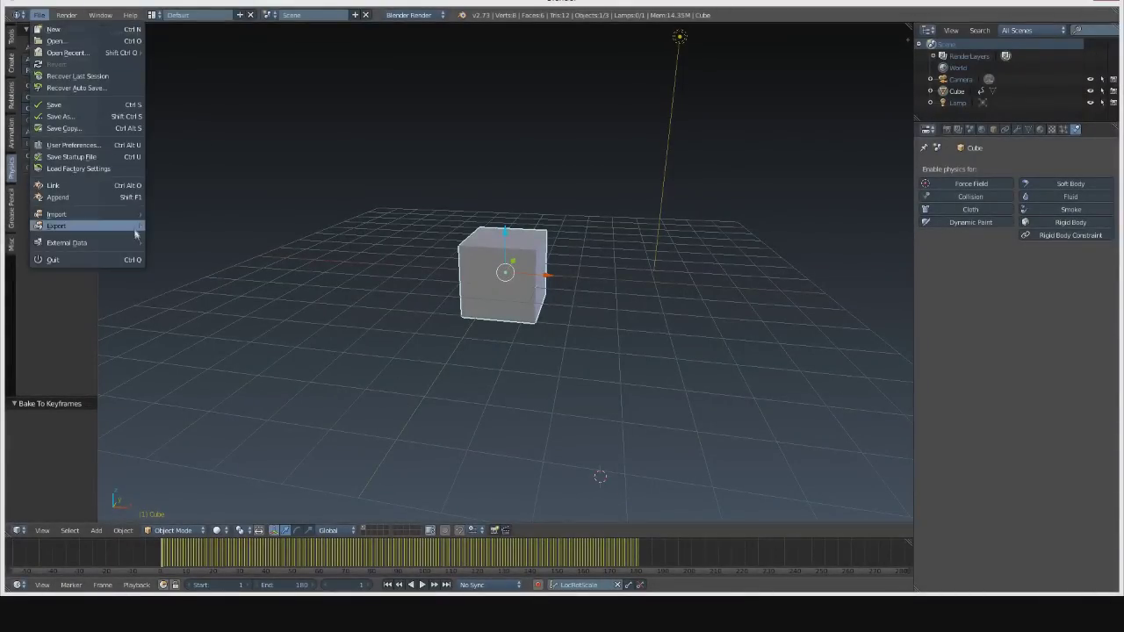
{"action": "mouse_move", "coordinate": [145, 229]}
{"action": "left_click", "coordinate": [189, 226]}
{"action": "left_click", "coordinate": [53, 214]}
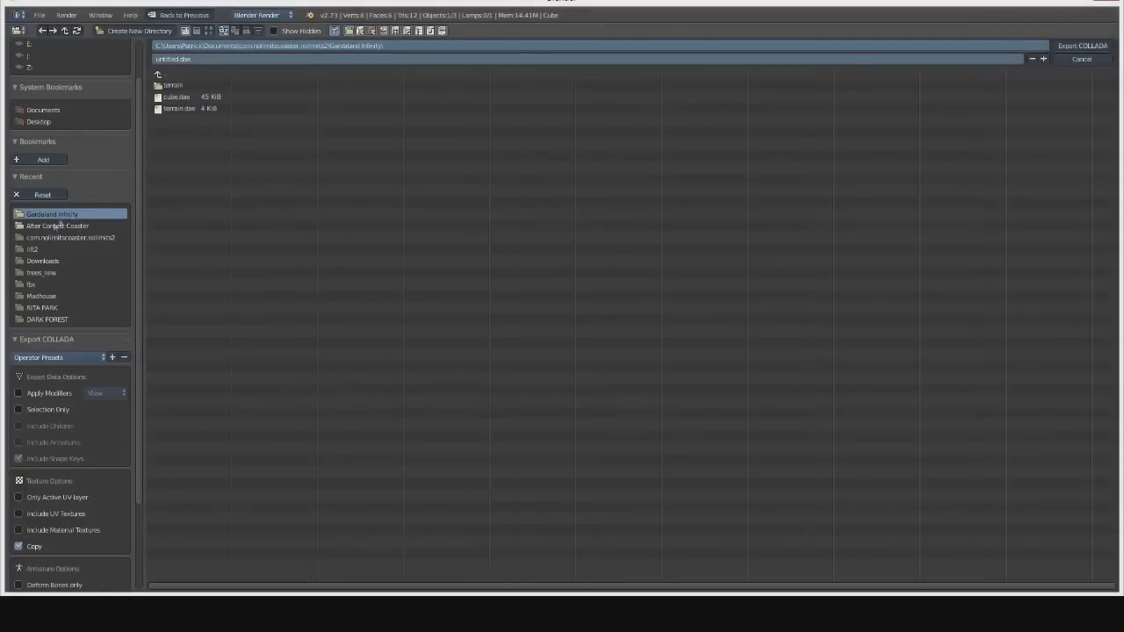
{"action": "left_click", "coordinate": [184, 96]}
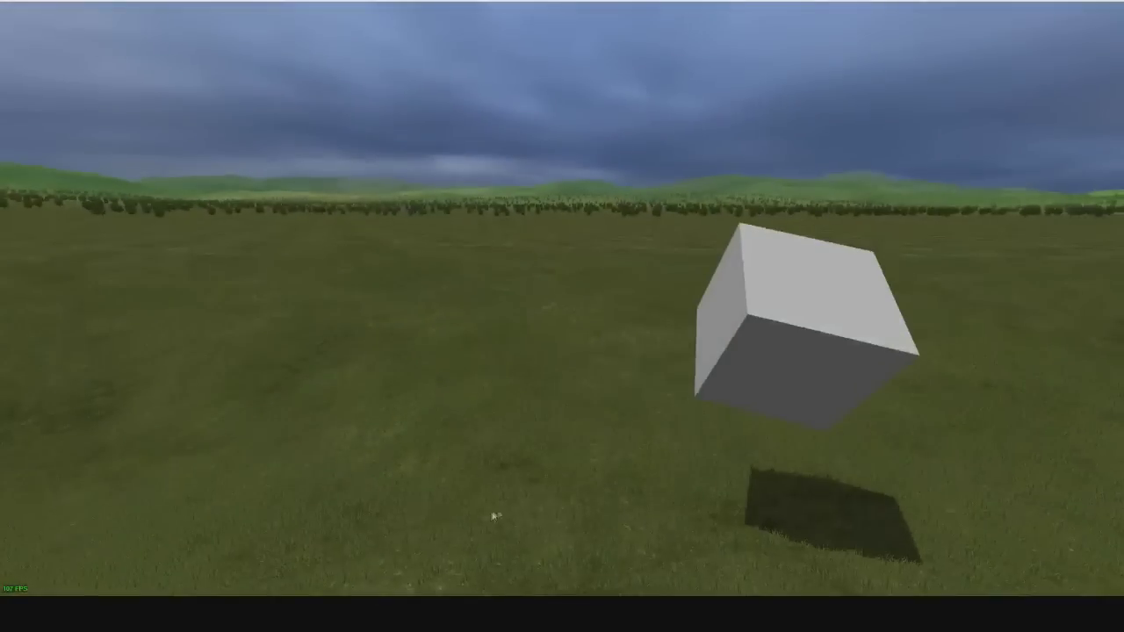
- Enter the park editor, select the cube in the Scenery tab, then leave and restart play
{"action": "left_click", "coordinate": [443, 516]}
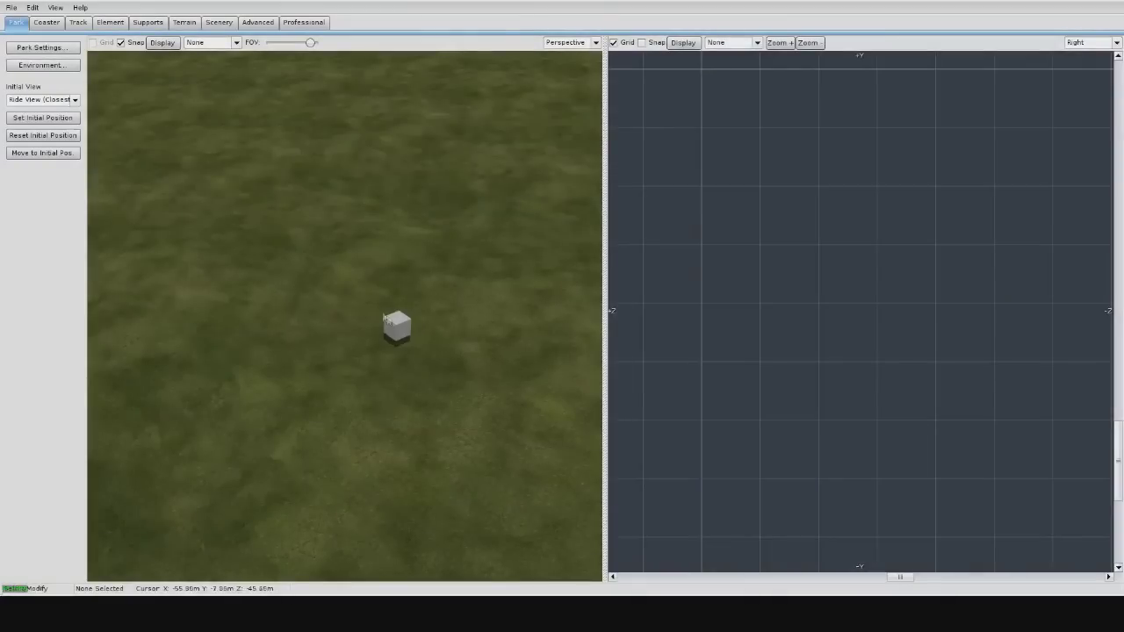
{"action": "left_click", "coordinate": [387, 320]}
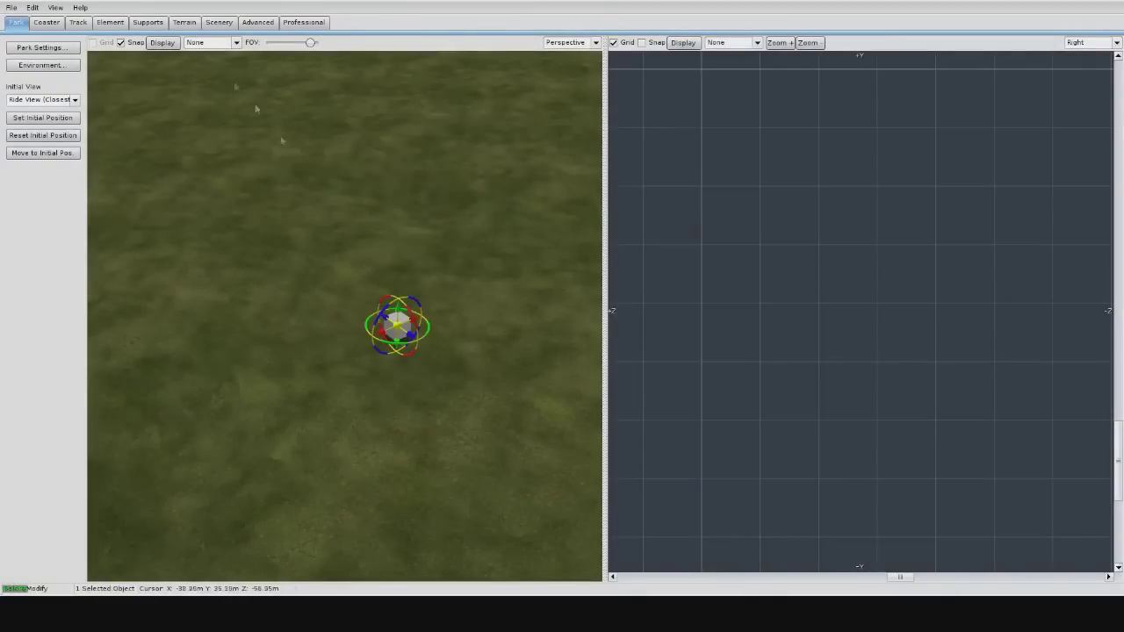
{"action": "left_click", "coordinate": [219, 22]}
{"action": "left_click", "coordinate": [11, 7]}
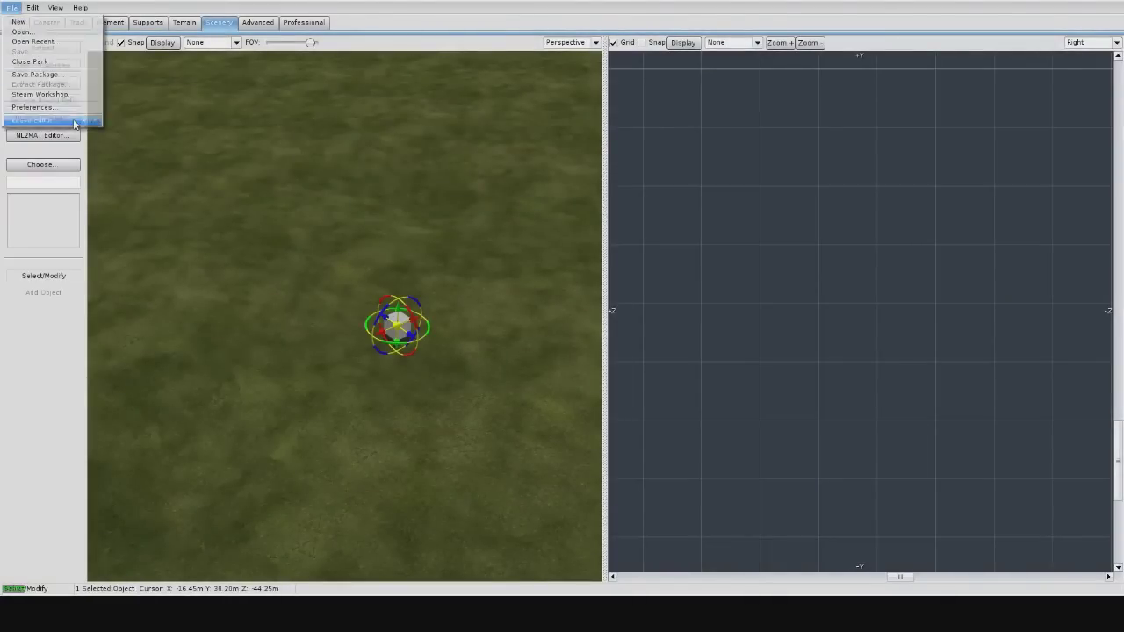
{"action": "left_click", "coordinate": [31, 119]}
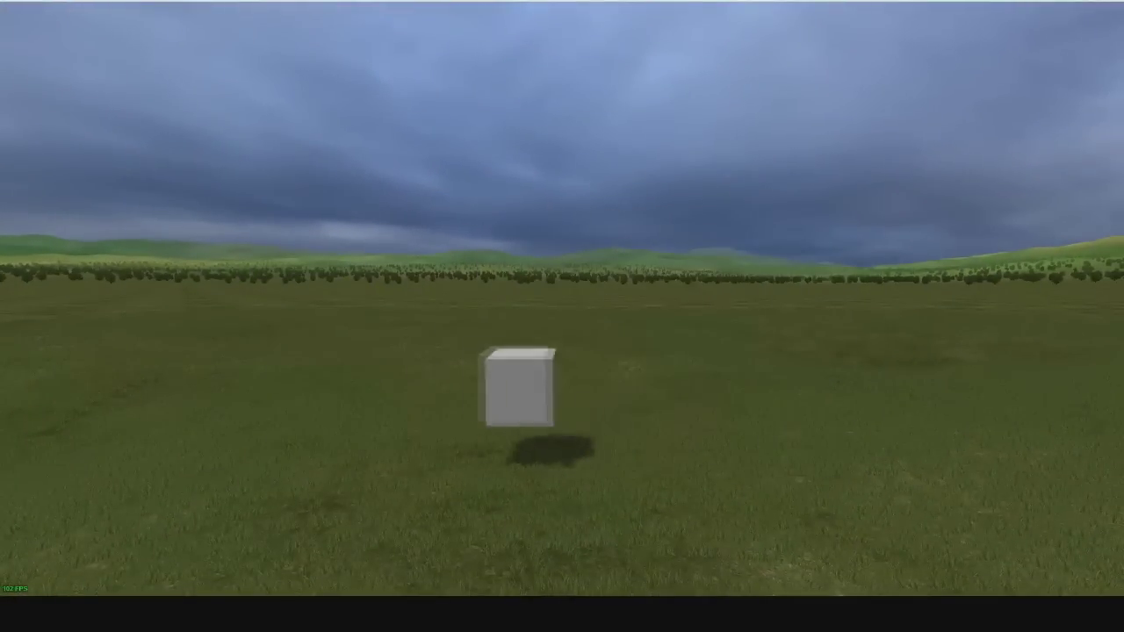
- Change the simulation speed to x0.25, then x3, then back to x1 while watching the cube
{"action": "key", "text": "minus"}
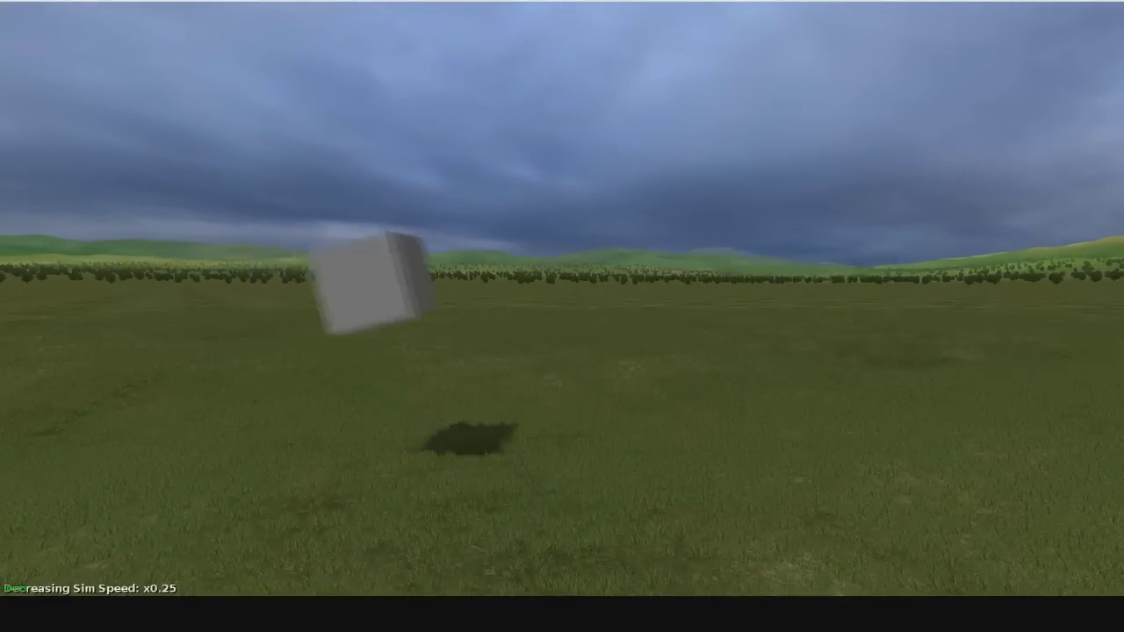
{"action": "key", "text": "plus"}
{"action": "key", "text": "plus"}
{"action": "key", "text": "plus"}
{"action": "key", "text": "plus"}
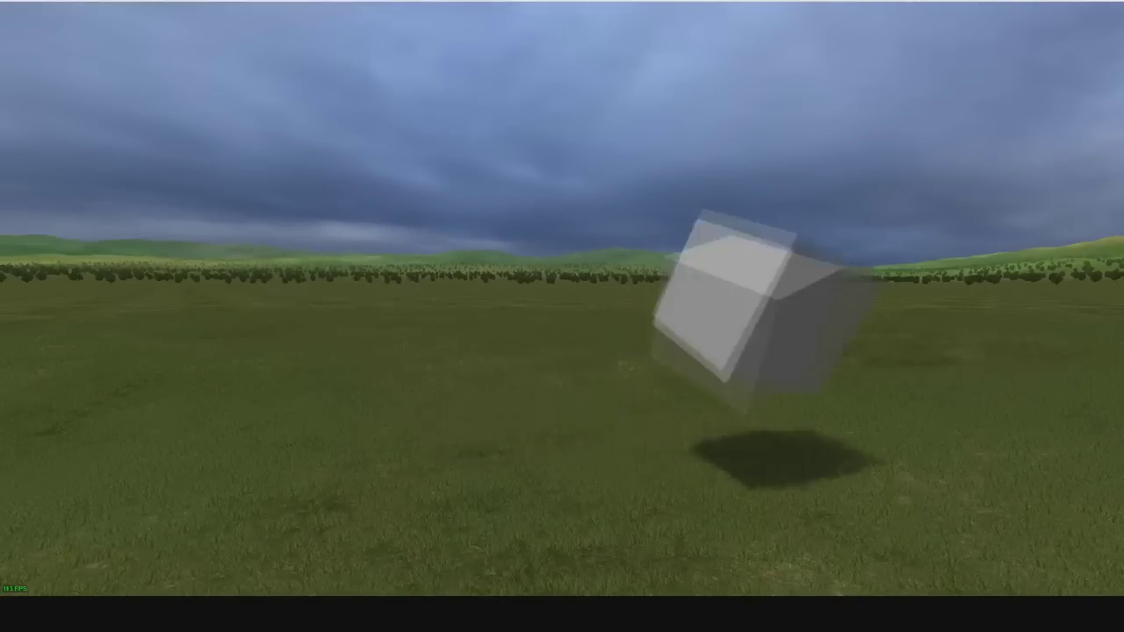
{"action": "key", "text": "minus"}
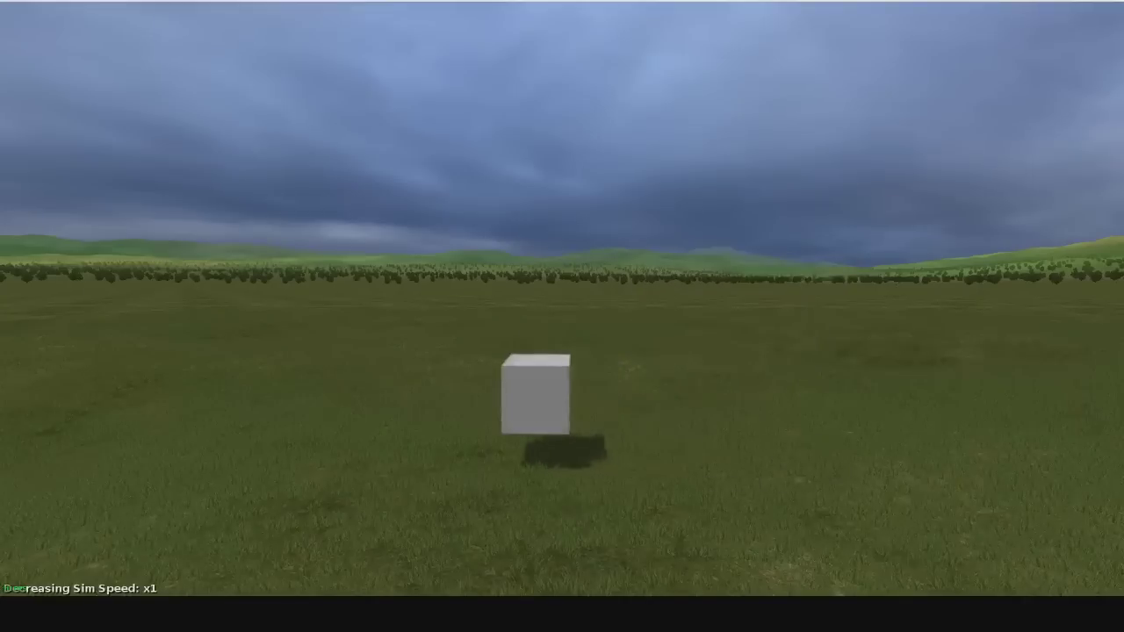